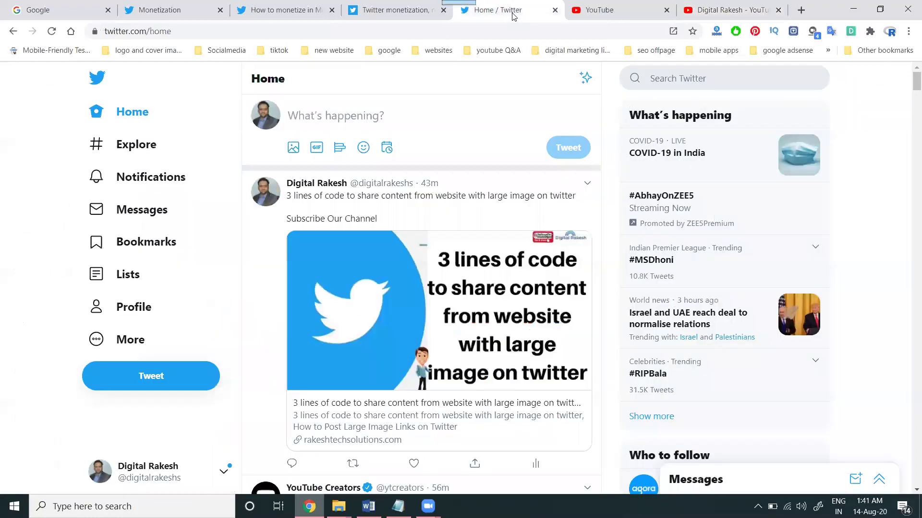
# Open Media Studio's Library (studio.twitter.com/library) from the Twitter sidebar's More menu.
pyautogui.click(136, 349)
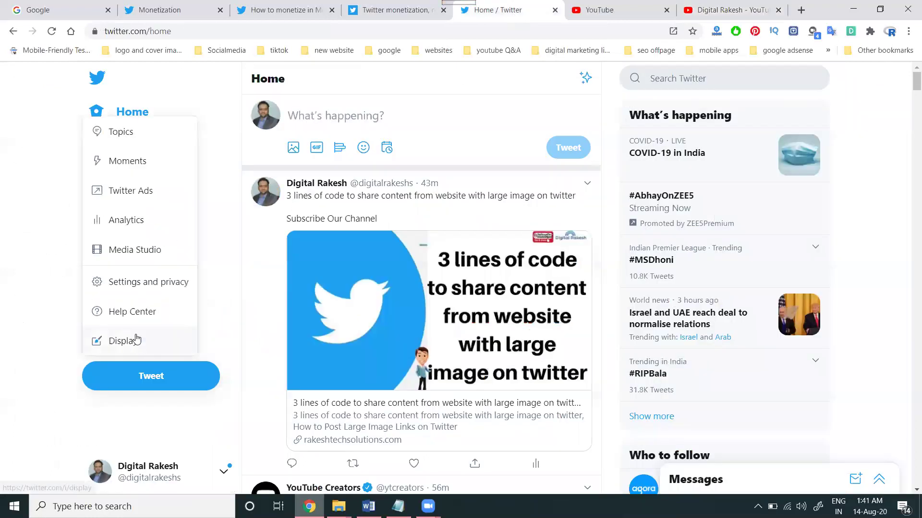
pyautogui.click(136, 250)
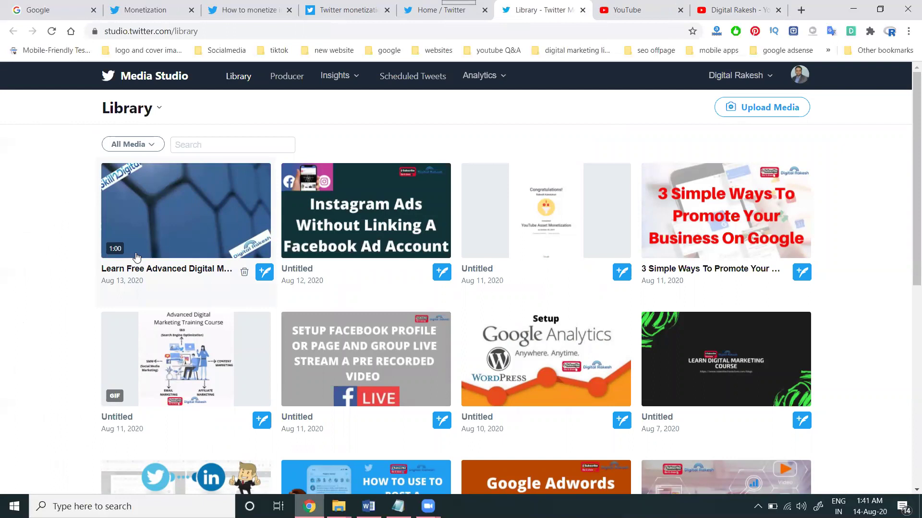
# Read the Monetization article's Amplify Pre-roll and Amplify Sponsorships sections, then start a blank tab.
pyautogui.click(153, 10)
pyautogui.scroll(15, 330, 262)
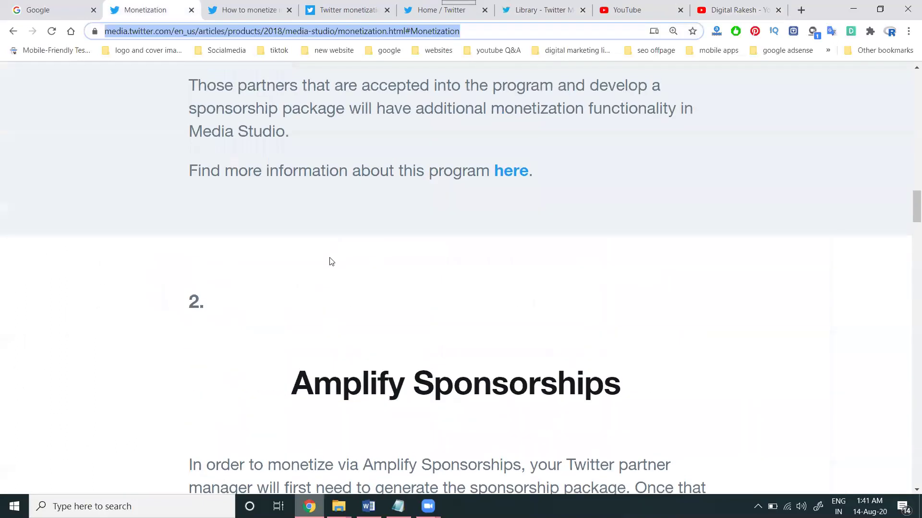
pyautogui.scroll(3, 330, 262)
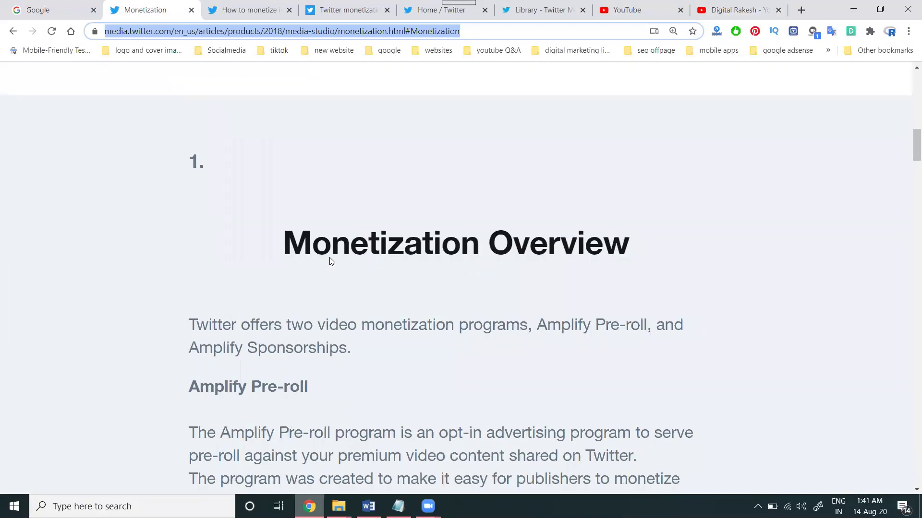
pyautogui.scroll(-2, 277, 254)
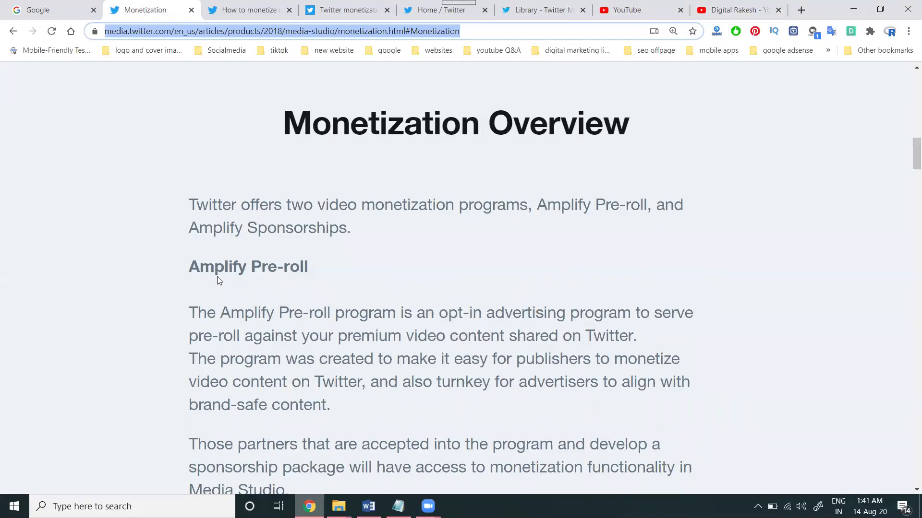
pyautogui.scroll(-1, 320, 251)
pyautogui.scroll(-6, 320, 252)
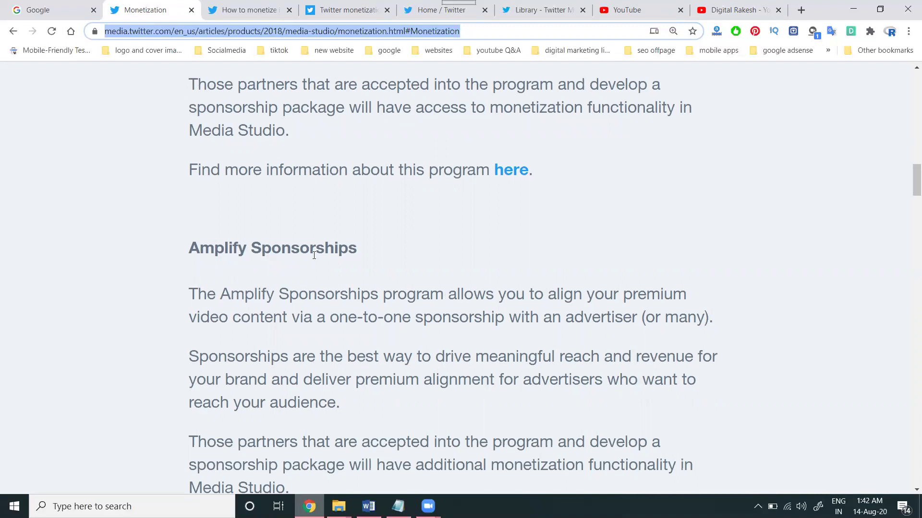
pyautogui.scroll(4, 308, 240)
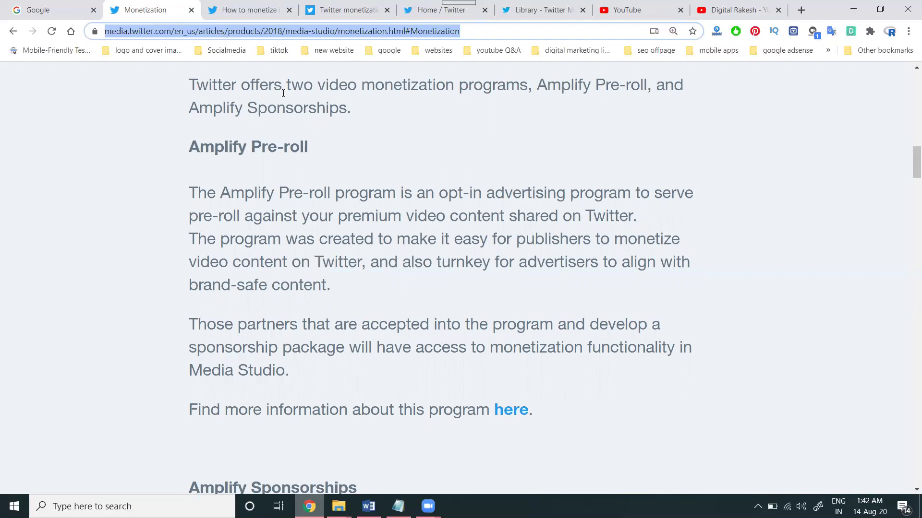
pyautogui.click(801, 11)
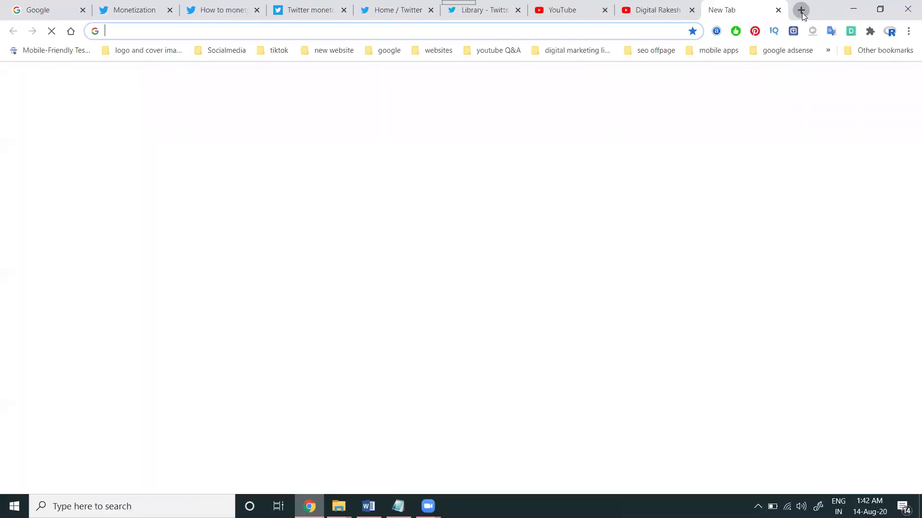
# Load rakeshtechsolutions.com and go to its BLOGS page.
pyautogui.write('r')
pyautogui.press('Return')
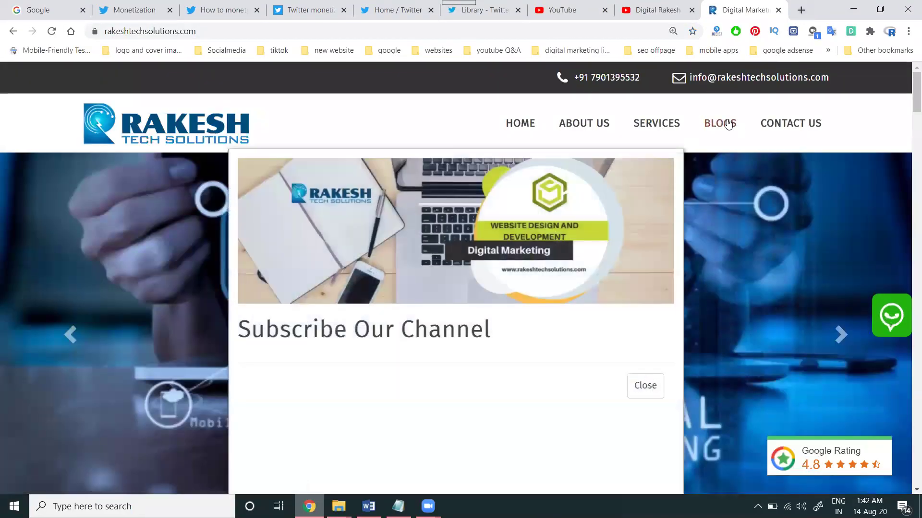
pyautogui.click(726, 124)
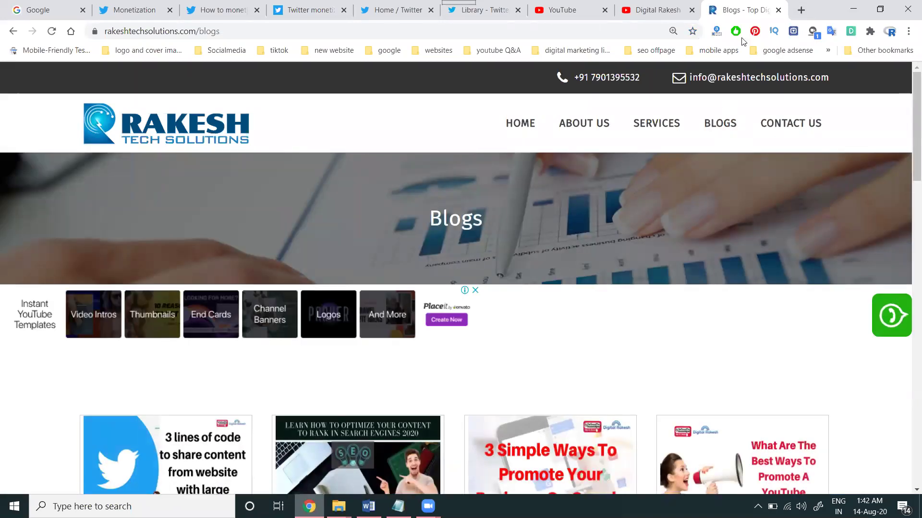
# Close the blogs page and return to the Media Studio Library and monetization blog post.
pyautogui.click(778, 11)
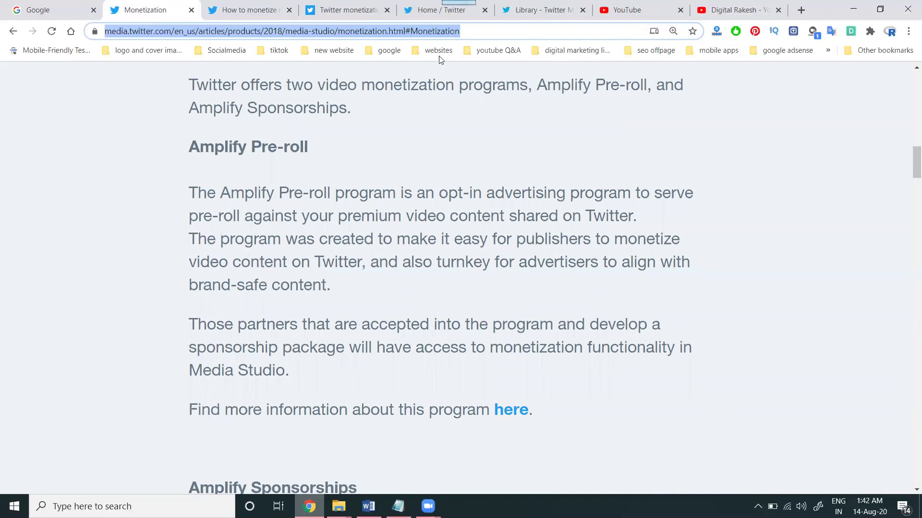
pyautogui.click(542, 11)
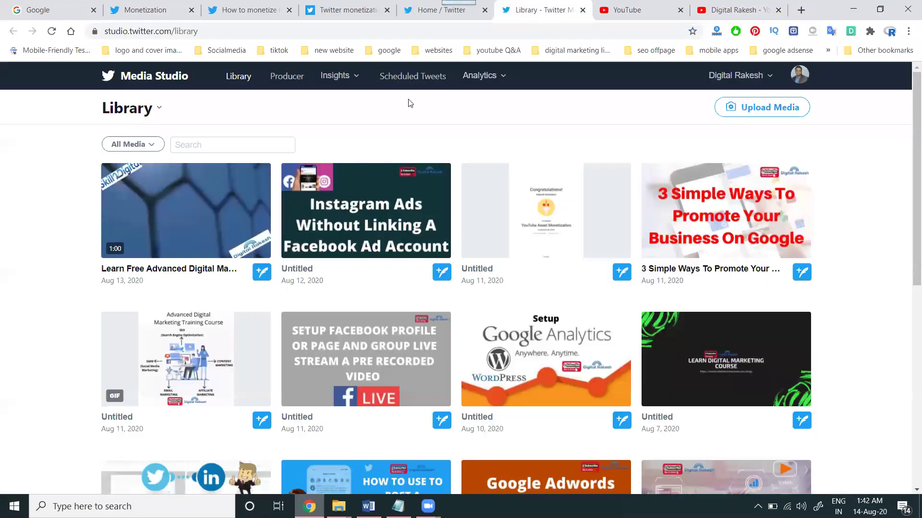
pyautogui.click(352, 16)
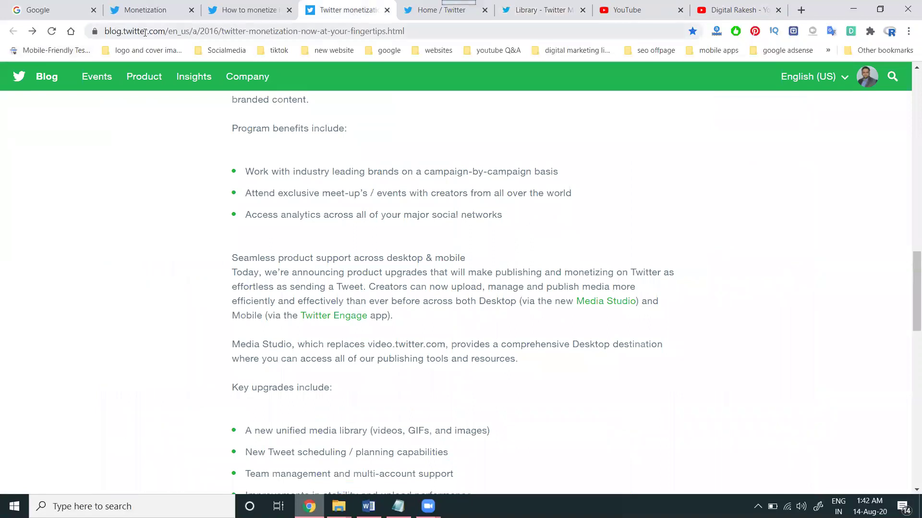
# Follow the 'here' link under 'How to get started? Easy!' to the Media Studio access form, then go back.
pyautogui.scroll(-1, 217, 181)
pyautogui.scroll(-15, 219, 185)
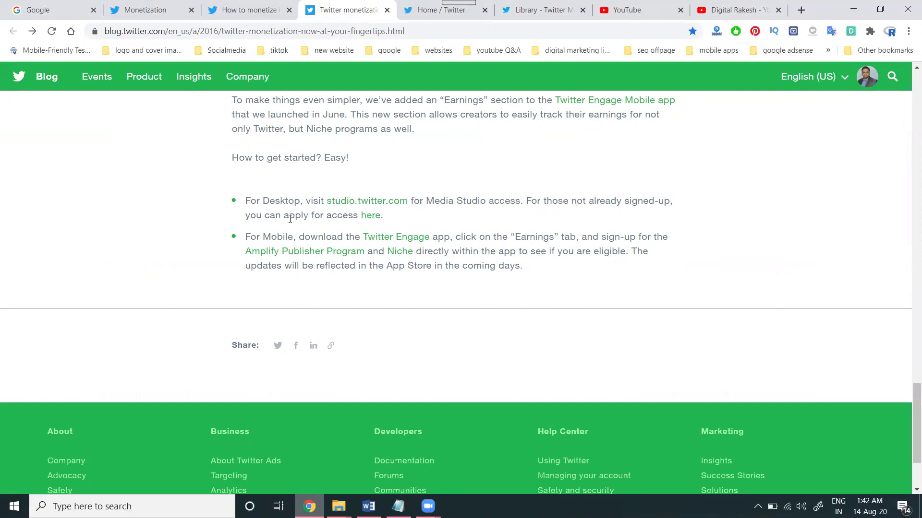
pyautogui.click(369, 221)
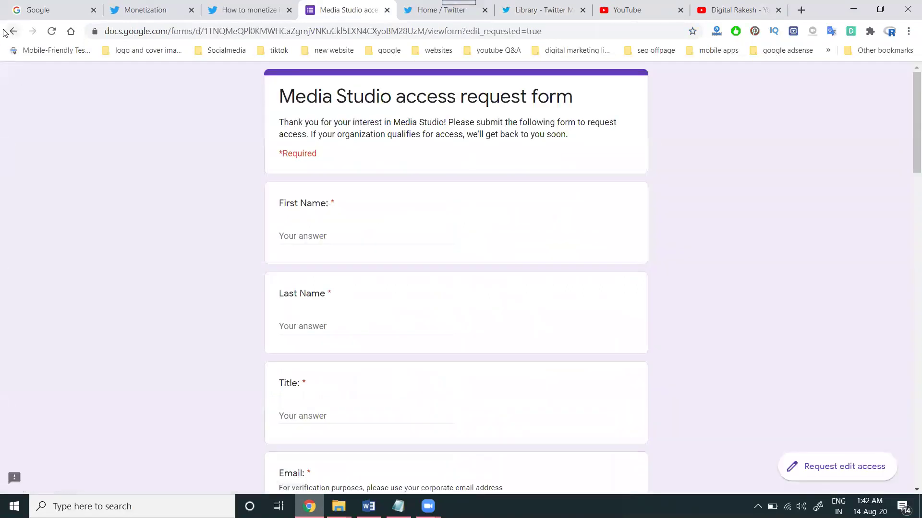
pyautogui.click(6, 32)
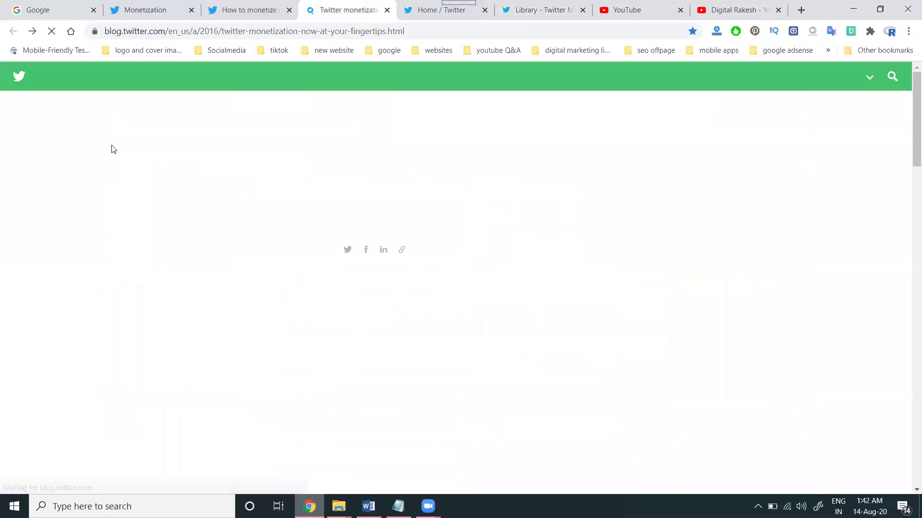
# Open the article's 'here' access link in a new tab and switch to the form.
pyautogui.scroll(1, 295, 220)
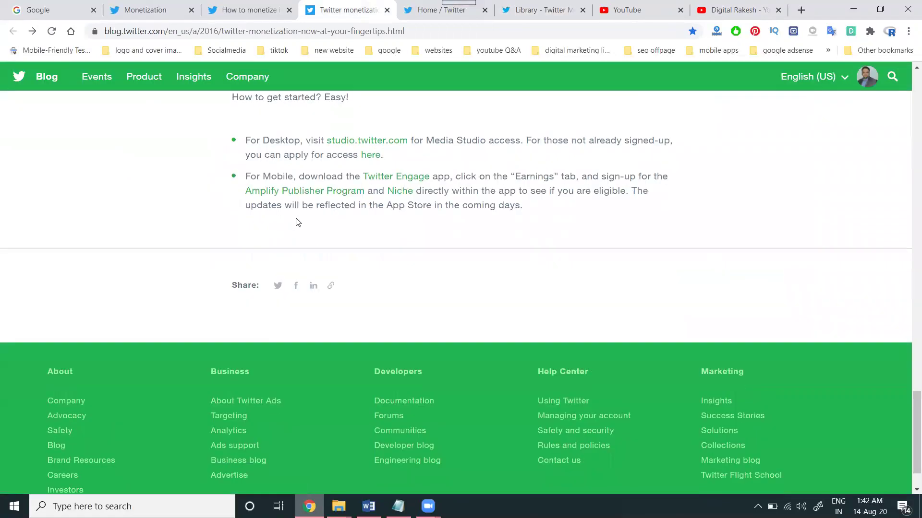
pyautogui.rightClick(370, 156)
pyautogui.click(389, 162)
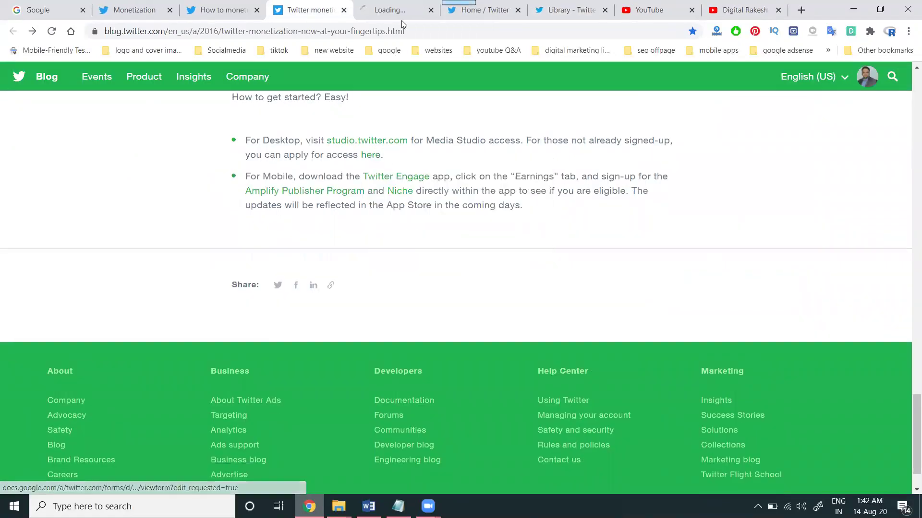
pyautogui.click(401, 19)
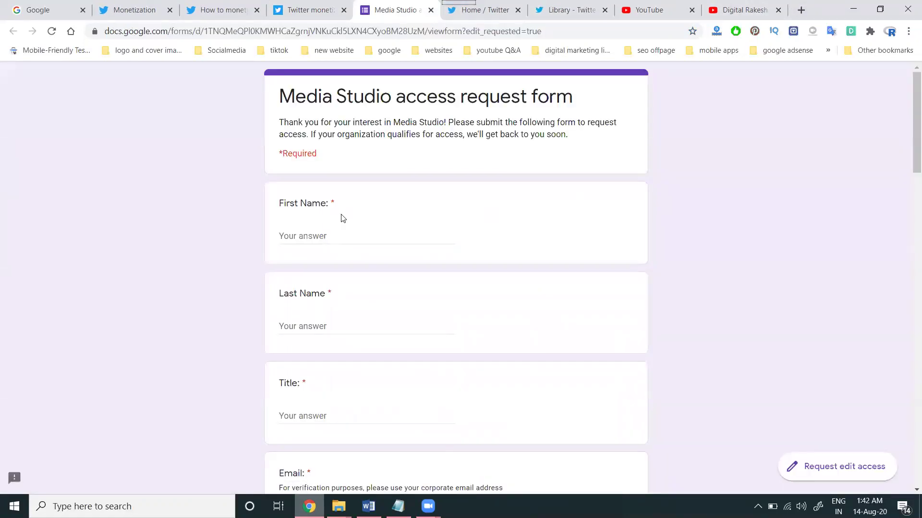
# Review every question on the Media Studio access request form, then return to the monetization article.
pyautogui.scroll(-5, 338, 220)
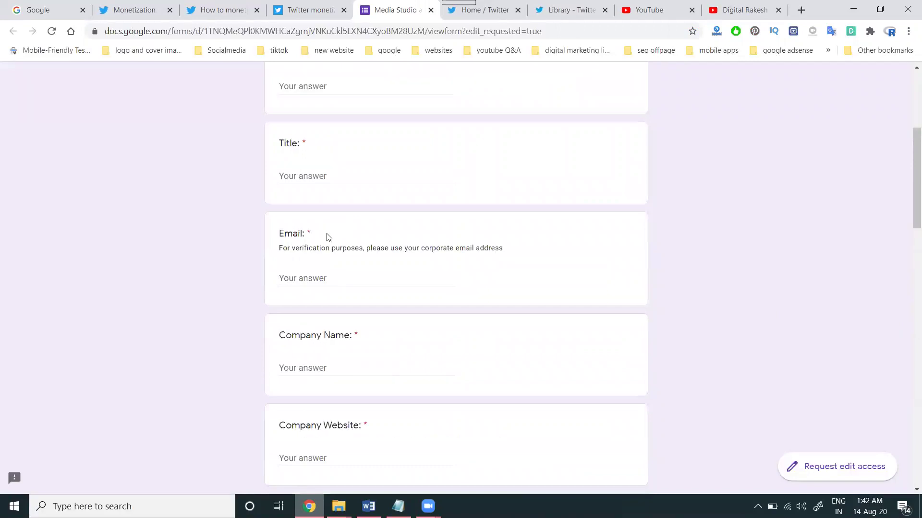
pyautogui.scroll(-3, 329, 260)
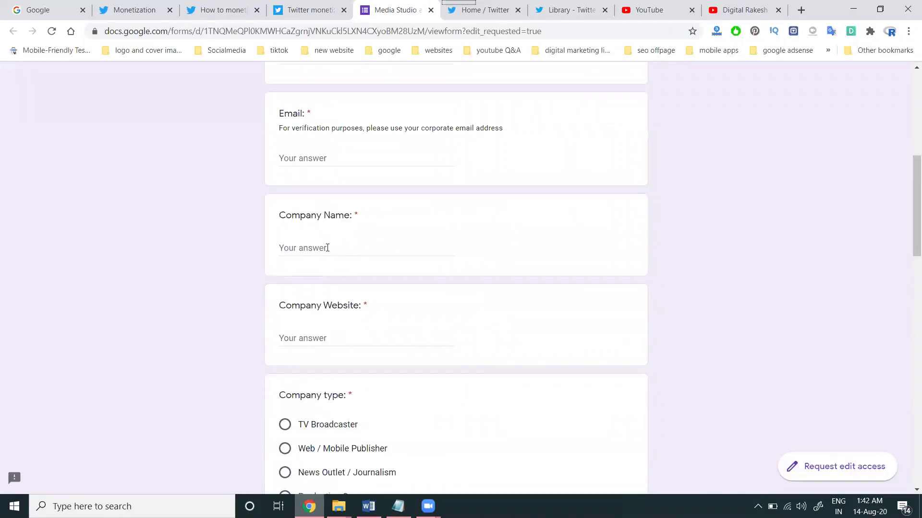
pyautogui.scroll(-3, 327, 248)
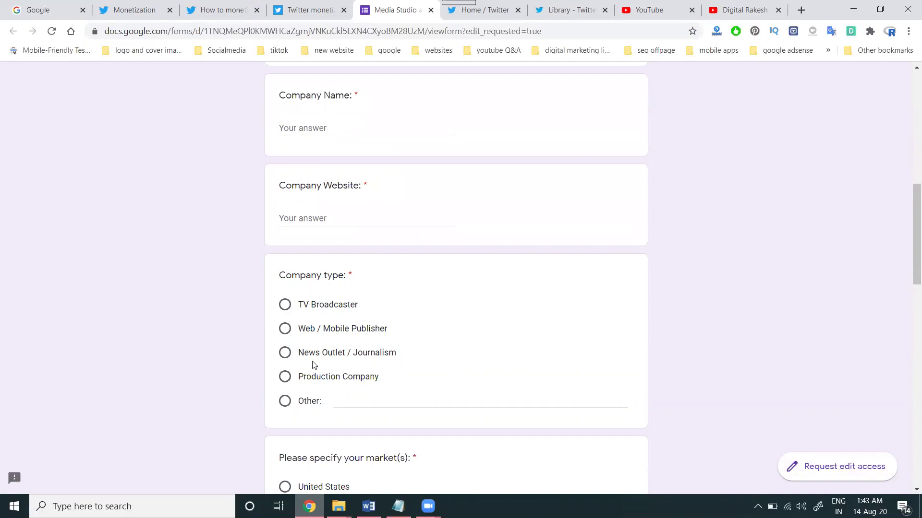
pyautogui.scroll(-6, 312, 365)
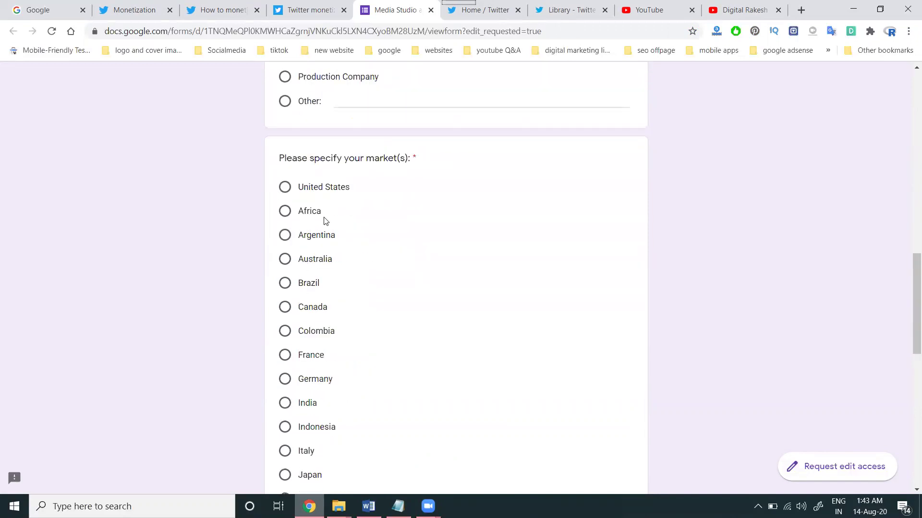
pyautogui.scroll(-1, 317, 312)
pyautogui.scroll(-5, 334, 298)
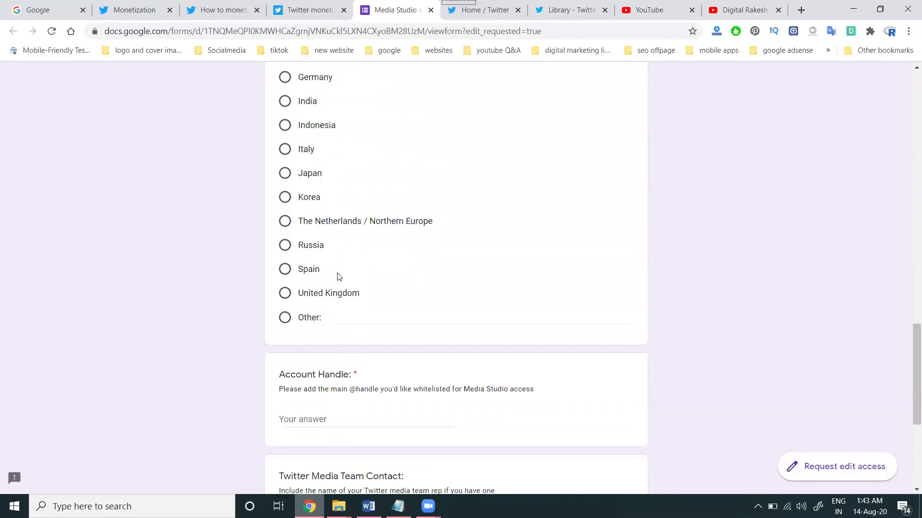
pyautogui.scroll(-4, 339, 277)
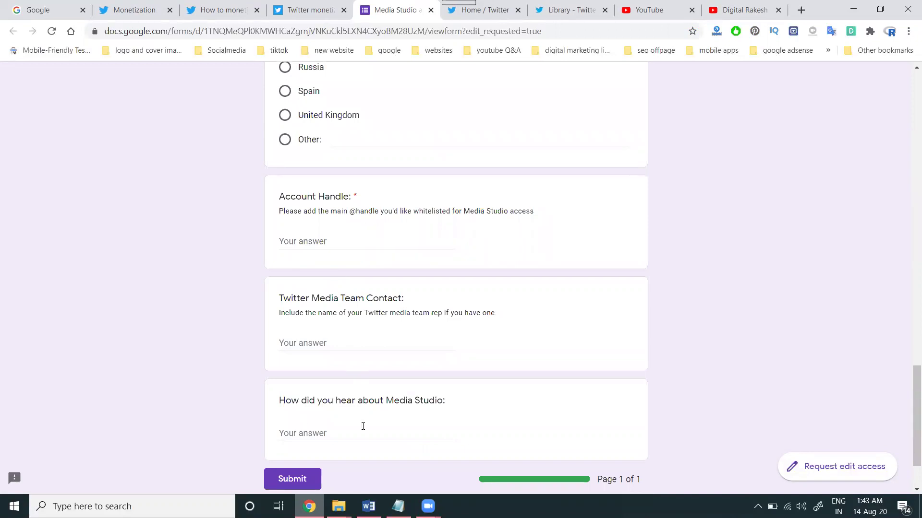
pyautogui.click(309, 11)
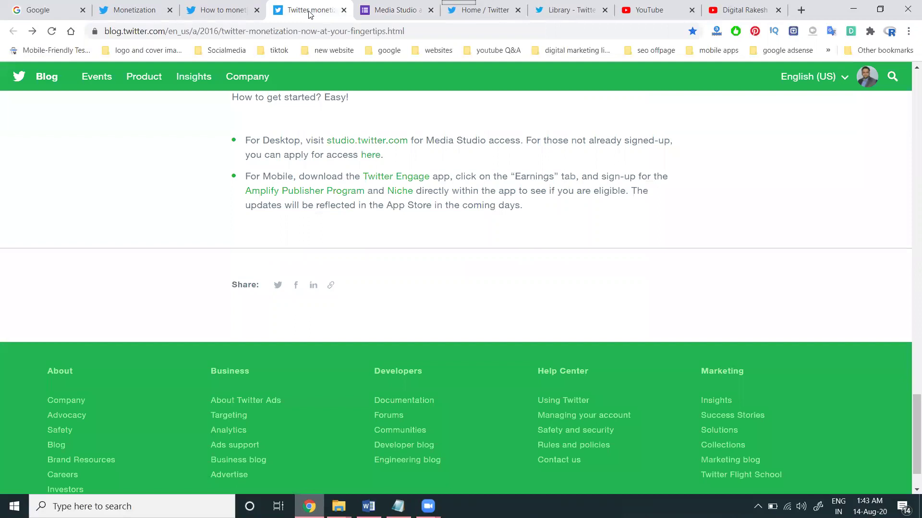
# Recheck Media Studio under Twitter's More menu, then select the blog article's URL and bring up Word.
pyautogui.click(477, 11)
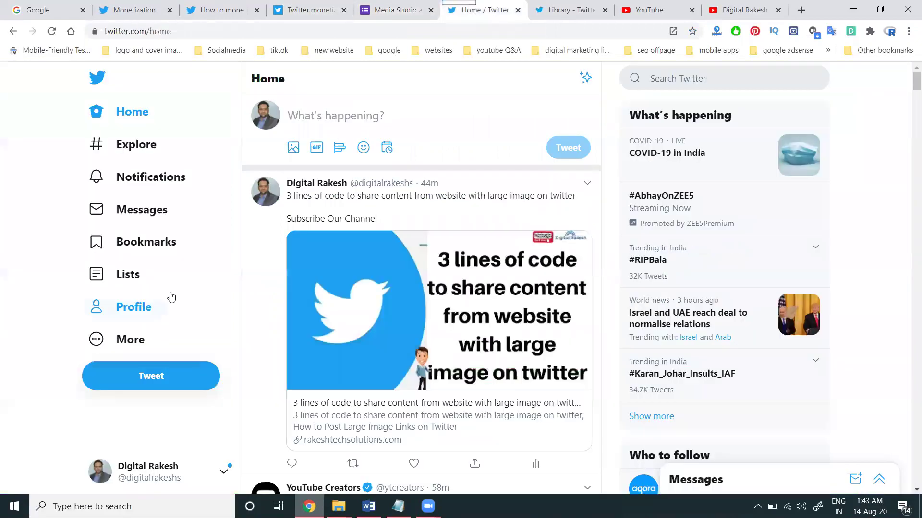
pyautogui.click(165, 341)
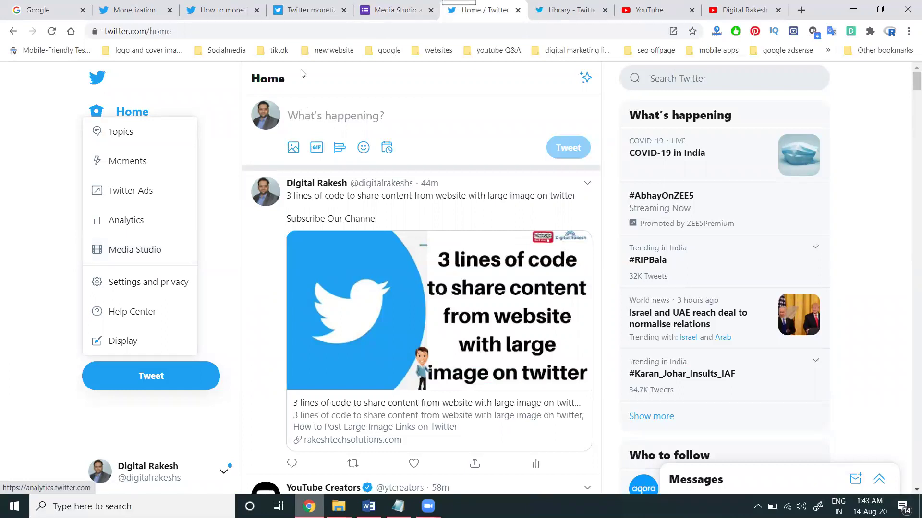
pyautogui.click(309, 8)
pyautogui.click(276, 30)
pyautogui.hotkey('ctrl', 'c')
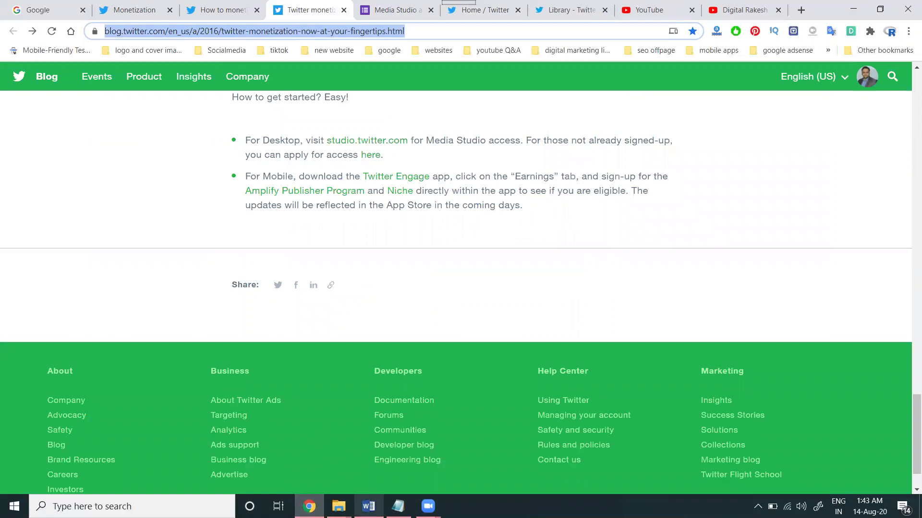
pyautogui.click(368, 506)
# Paste the blog article's URL below the note's title and set it to font size 22.
pyautogui.press('Return')
pyautogui.press('Return')
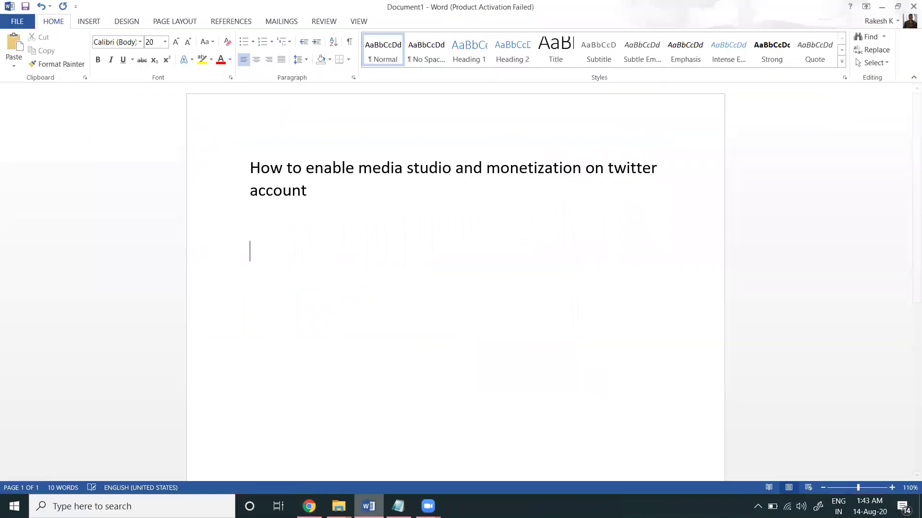
pyautogui.hotkey('ctrl', 'v')
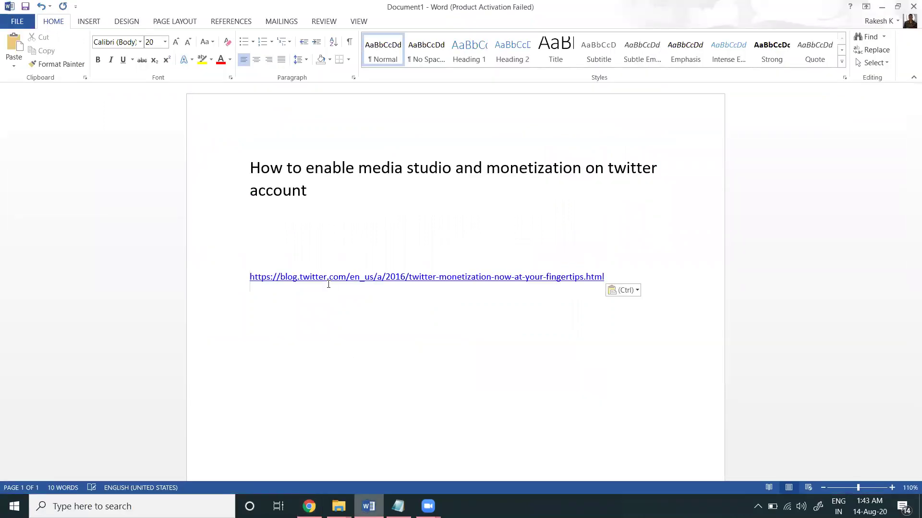
pyautogui.click(213, 279)
pyautogui.click(165, 42)
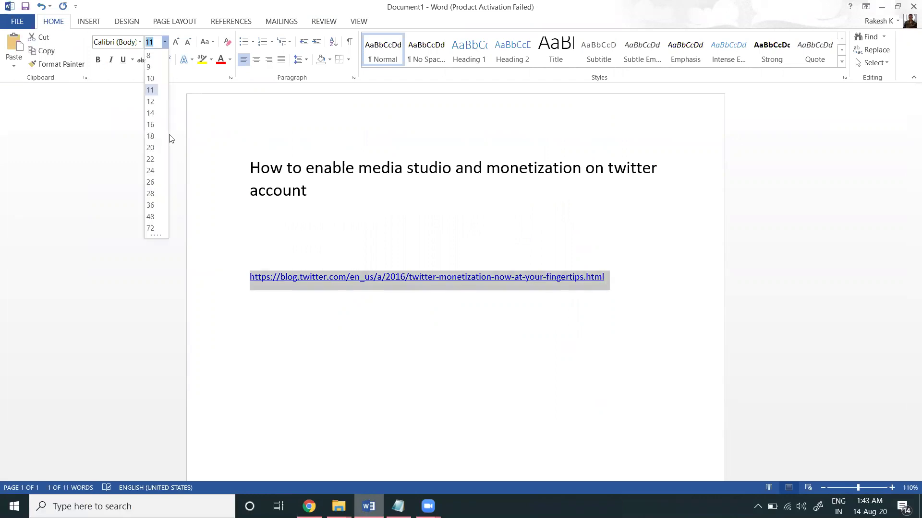
pyautogui.click(154, 158)
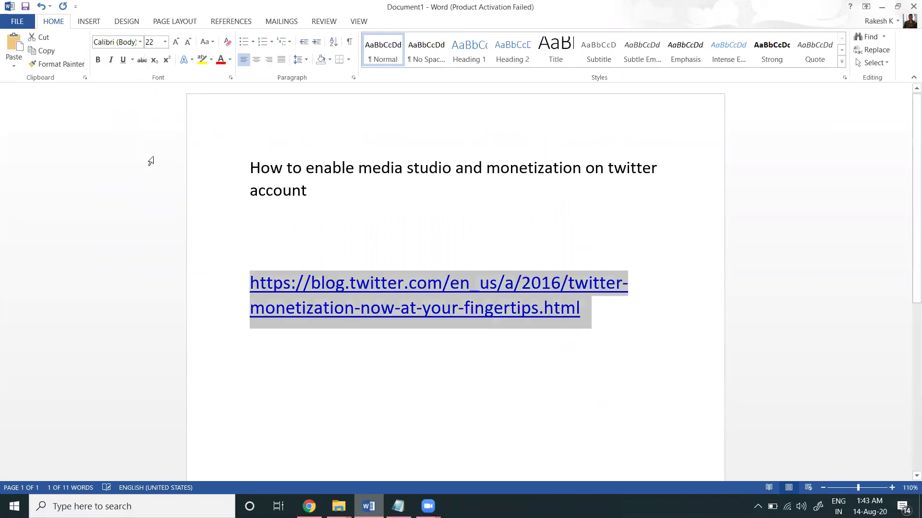
# Deselect the link and return to the Monetization article in Chrome.
pyautogui.click(334, 380)
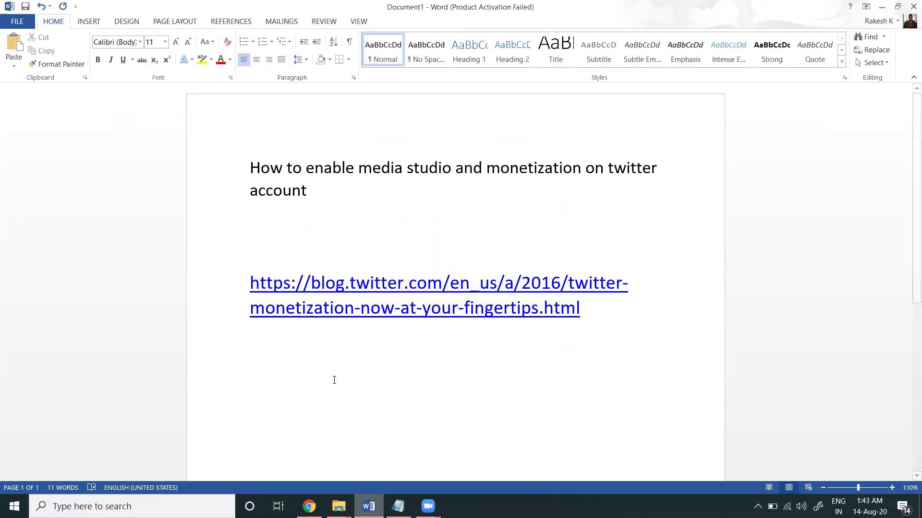
pyautogui.hotkey('alt', 'Tab')
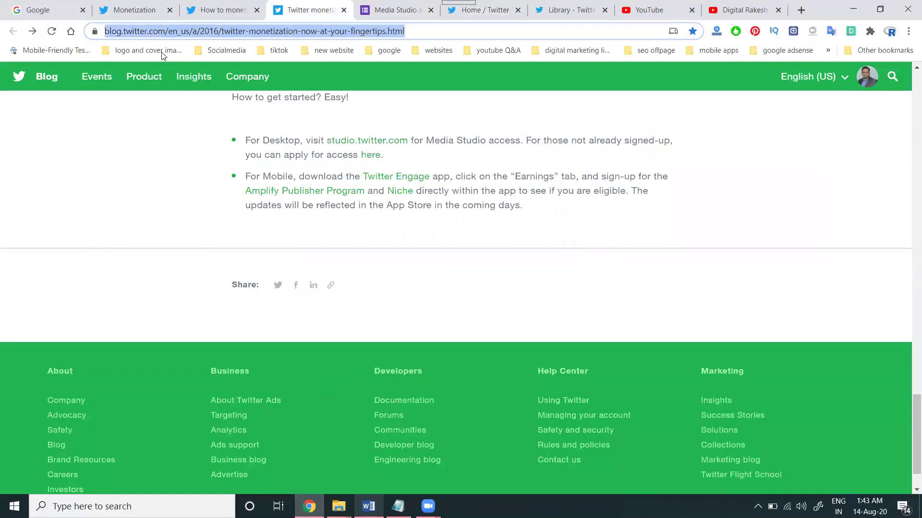
pyautogui.click(144, 10)
# Read the Monetization article to the Amplify Sponsorships how-to steps, then open the newest Library video's details.
pyautogui.scroll(4, 300, 210)
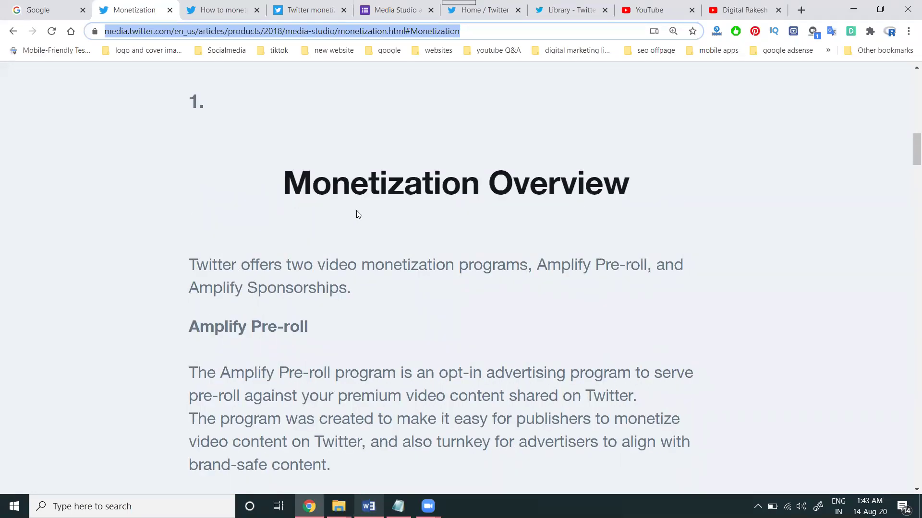
pyautogui.scroll(-7, 356, 214)
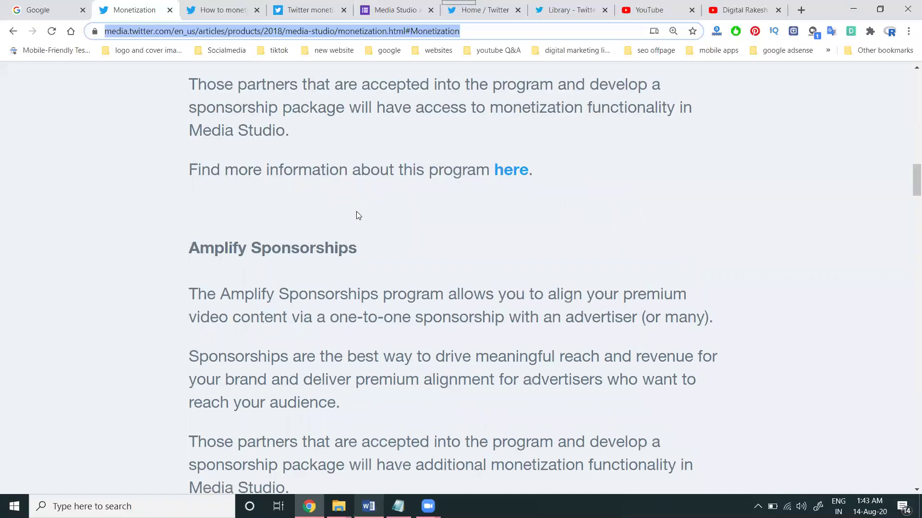
pyautogui.scroll(-10, 356, 215)
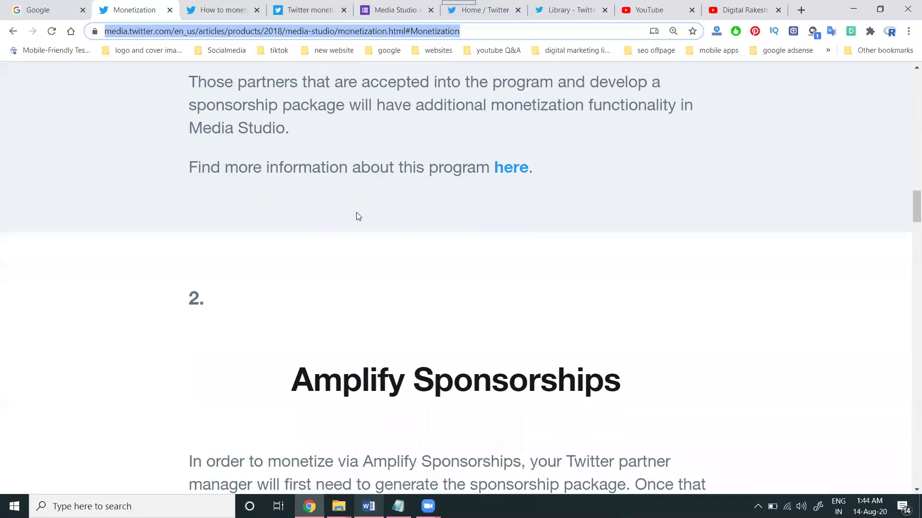
pyautogui.scroll(-11, 358, 216)
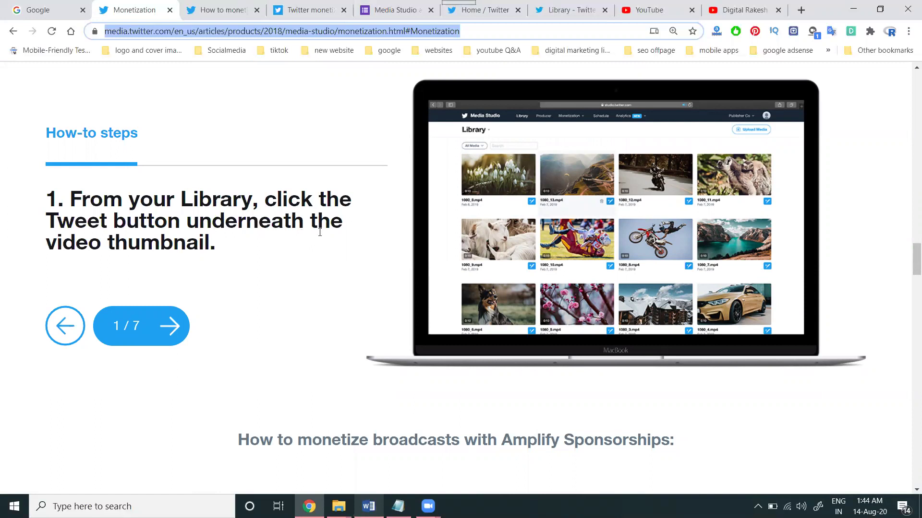
pyautogui.click(567, 5)
pyautogui.click(220, 215)
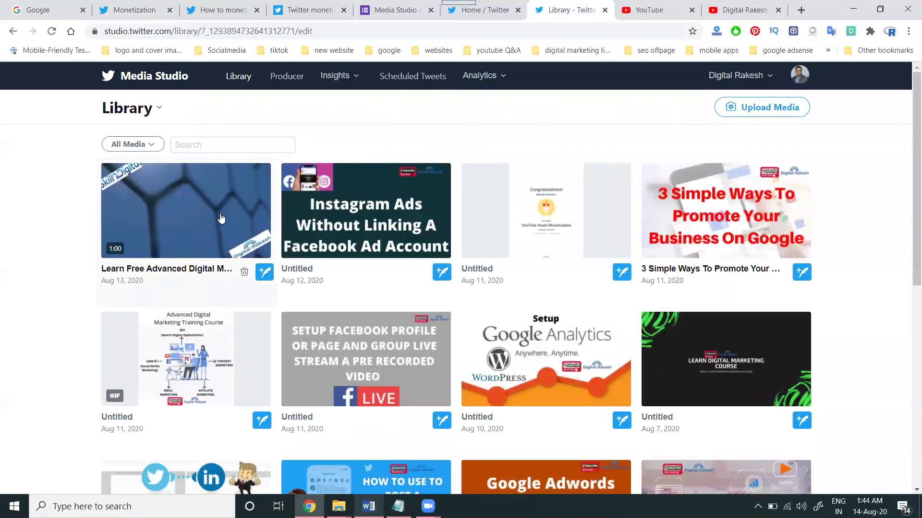
pyautogui.scroll(-5, 344, 242)
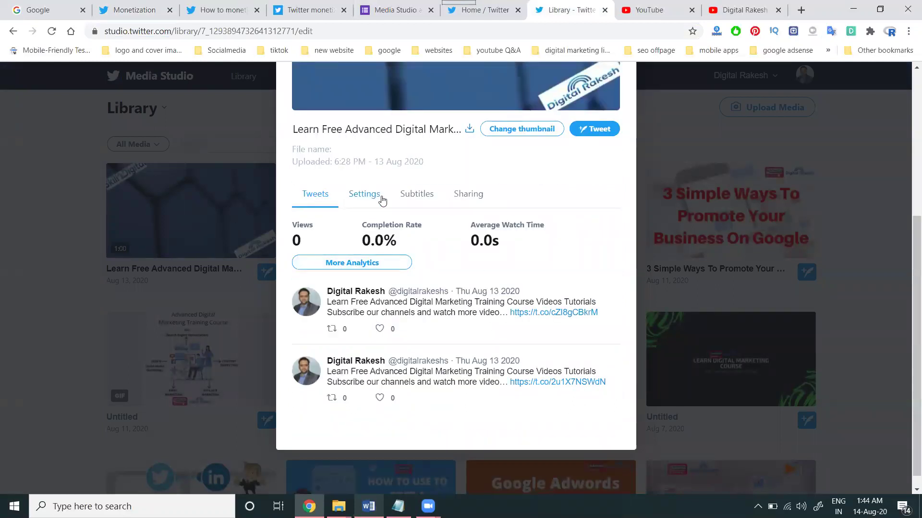
pyautogui.click(363, 196)
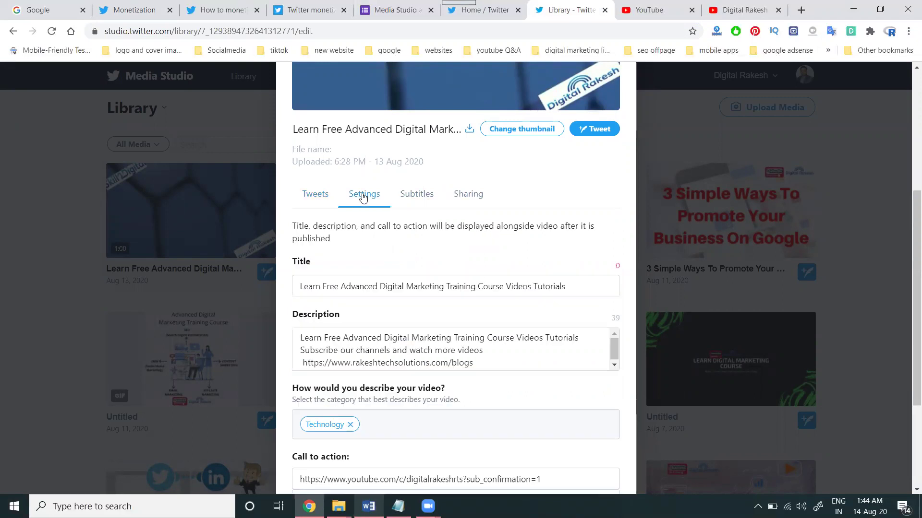
pyautogui.scroll(-3, 361, 294)
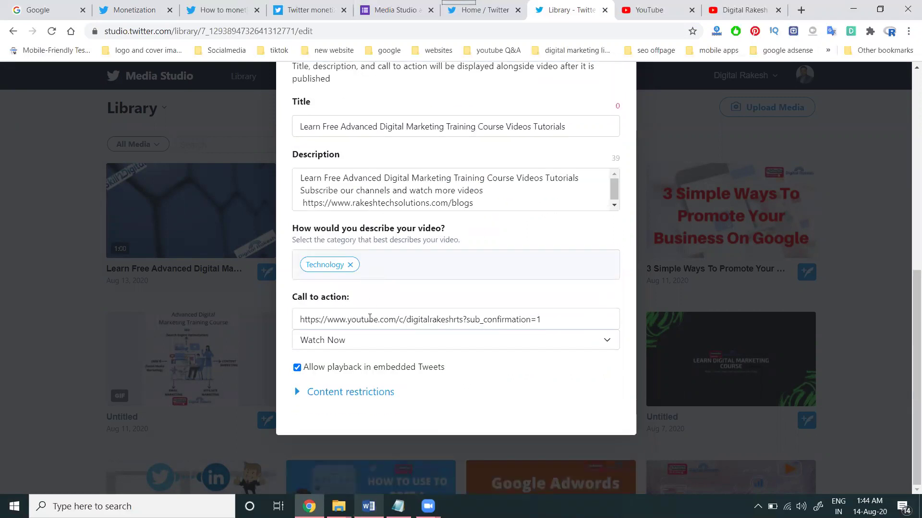
pyautogui.click(359, 340)
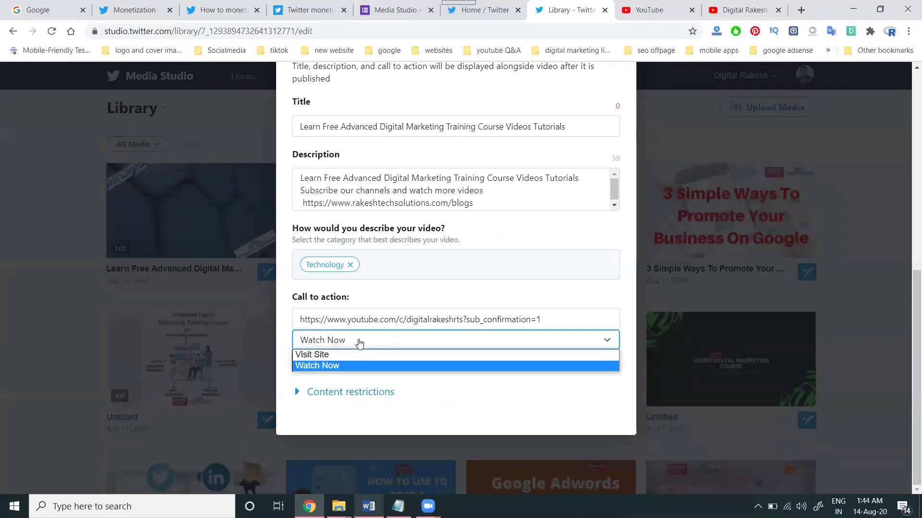
pyautogui.click(359, 342)
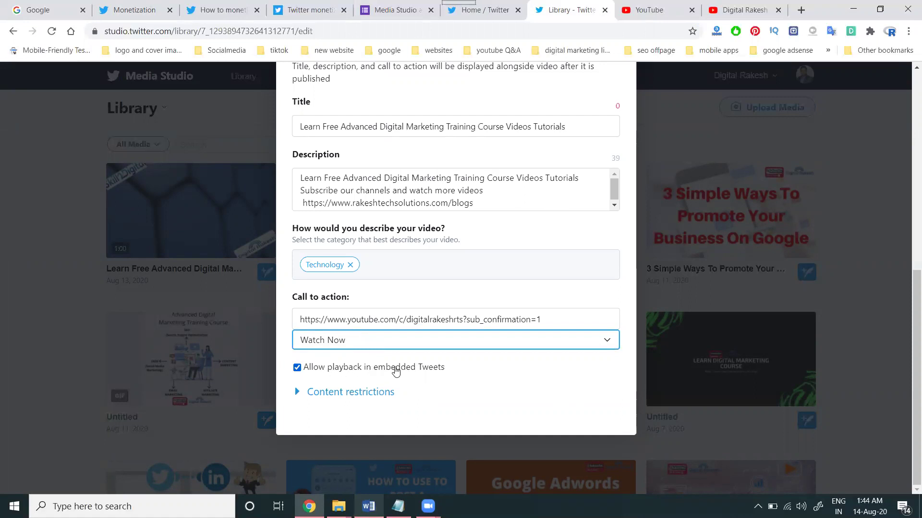
pyautogui.click(297, 393)
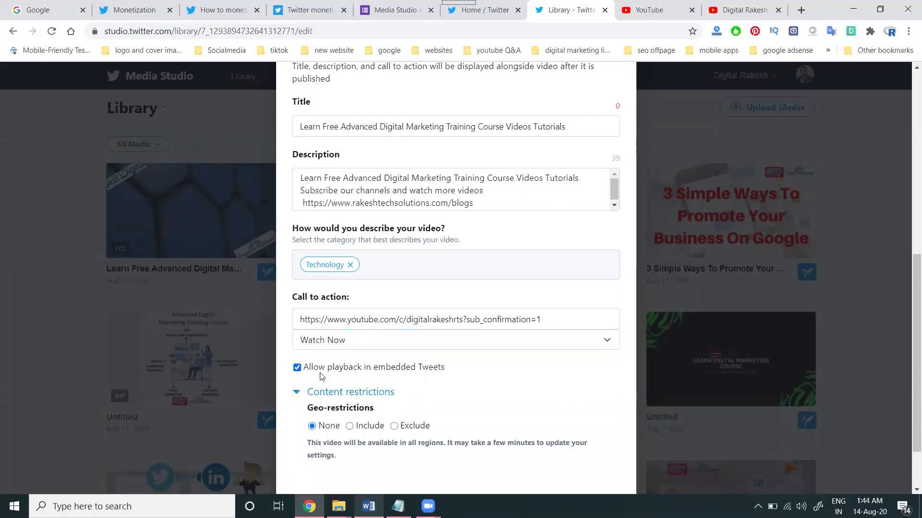
pyautogui.scroll(-2, 322, 376)
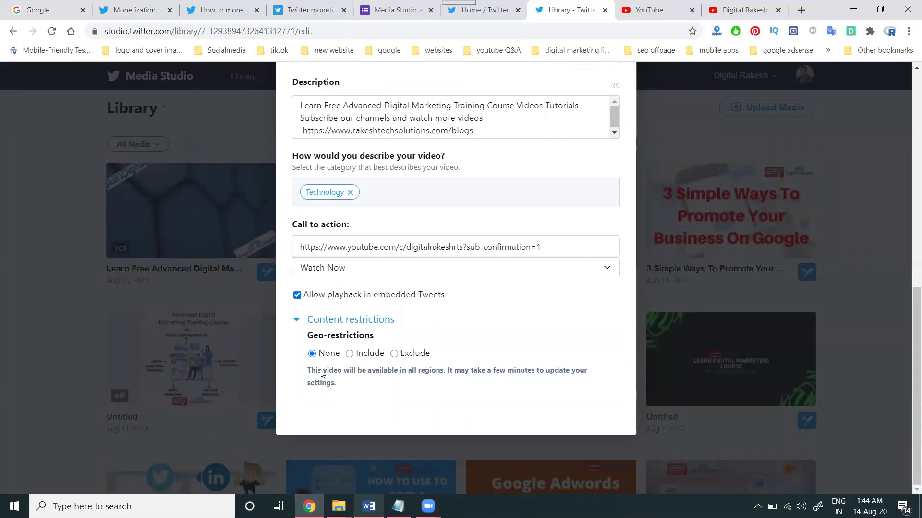
pyautogui.click(297, 324)
pyautogui.scroll(6, 338, 287)
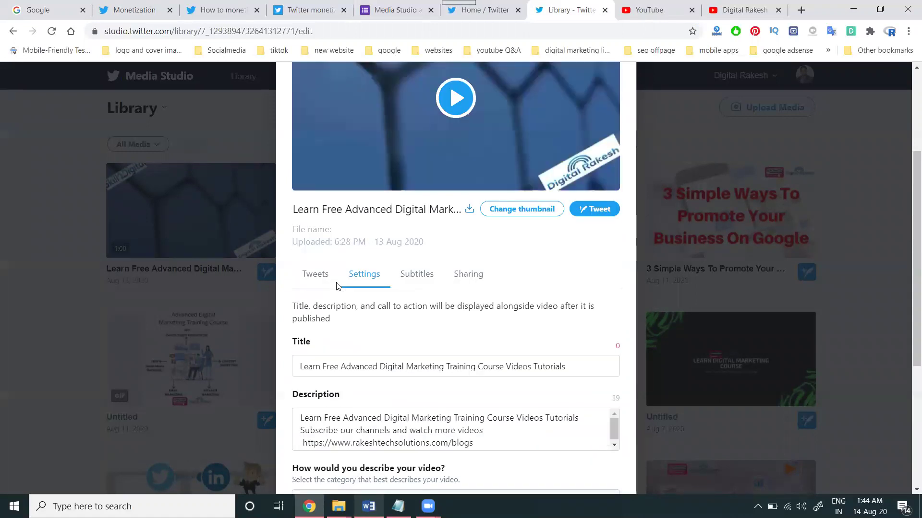
pyautogui.scroll(3, 336, 287)
pyautogui.click(610, 146)
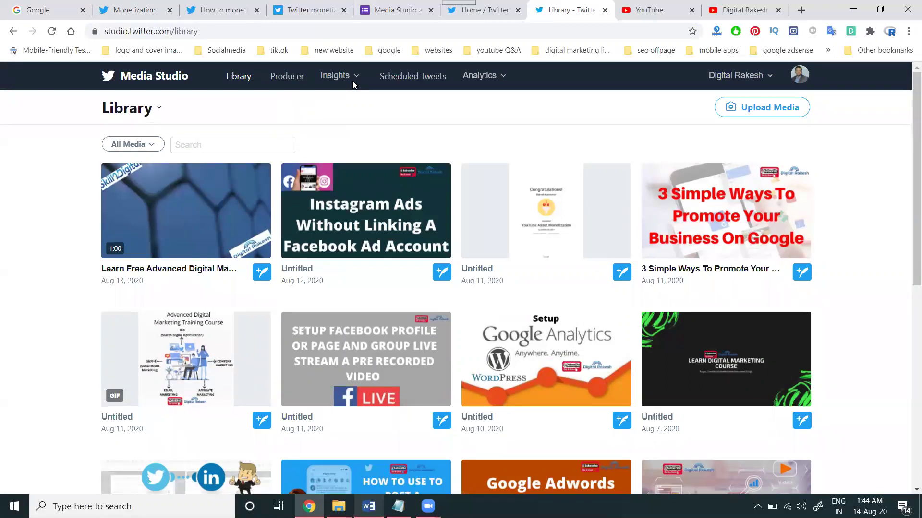
# Glance over the Monetization article and Media Studio Library, dismissing the comment notification.
pyautogui.click(134, 9)
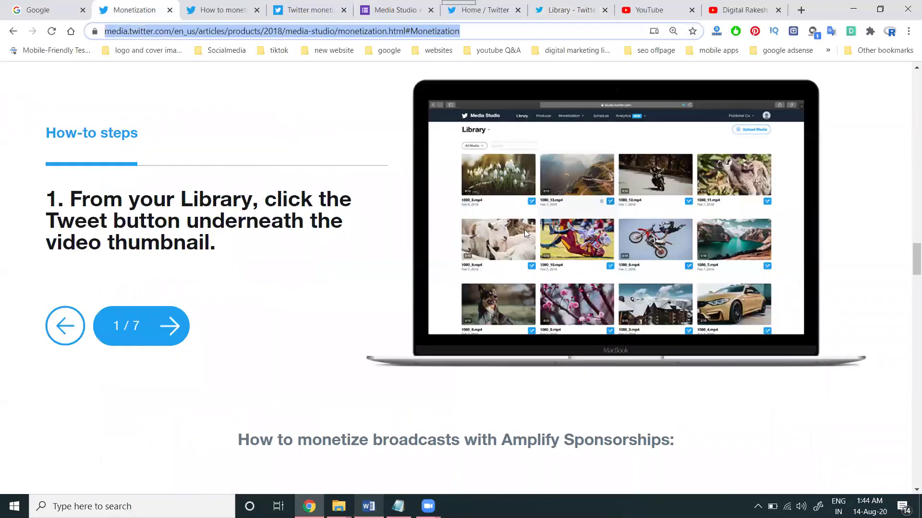
pyautogui.scroll(3, 535, 225)
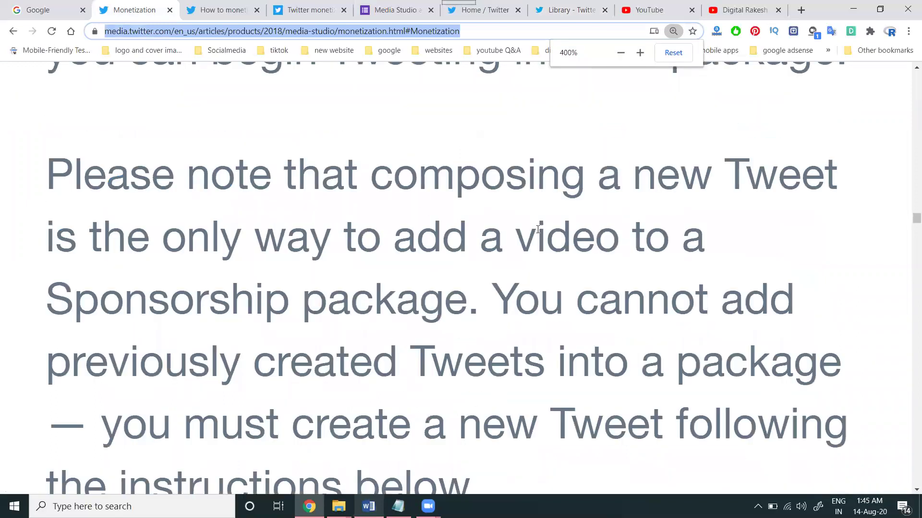
pyautogui.scroll(-10, 539, 235)
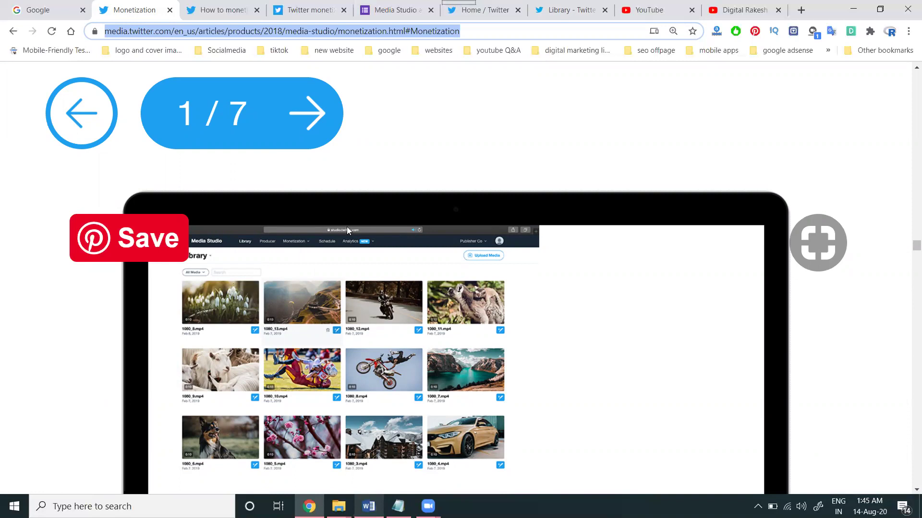
pyautogui.click(561, 6)
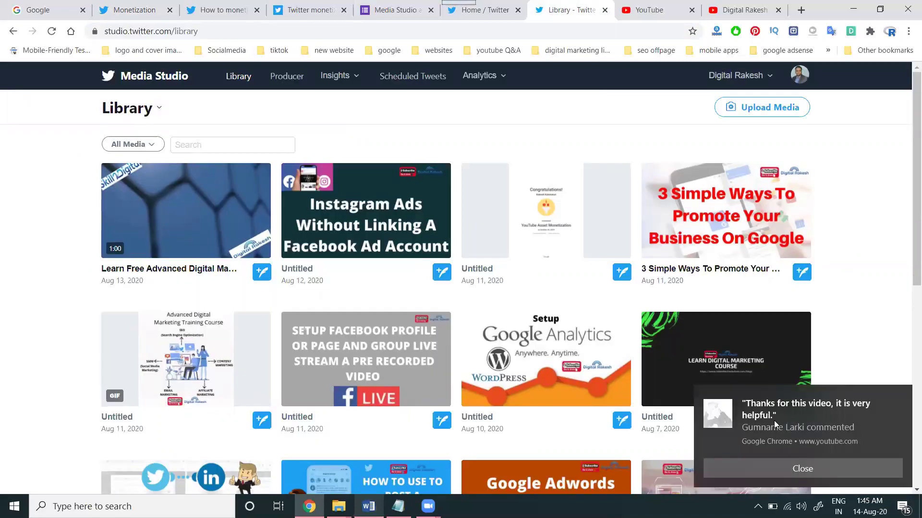
pyautogui.click(790, 472)
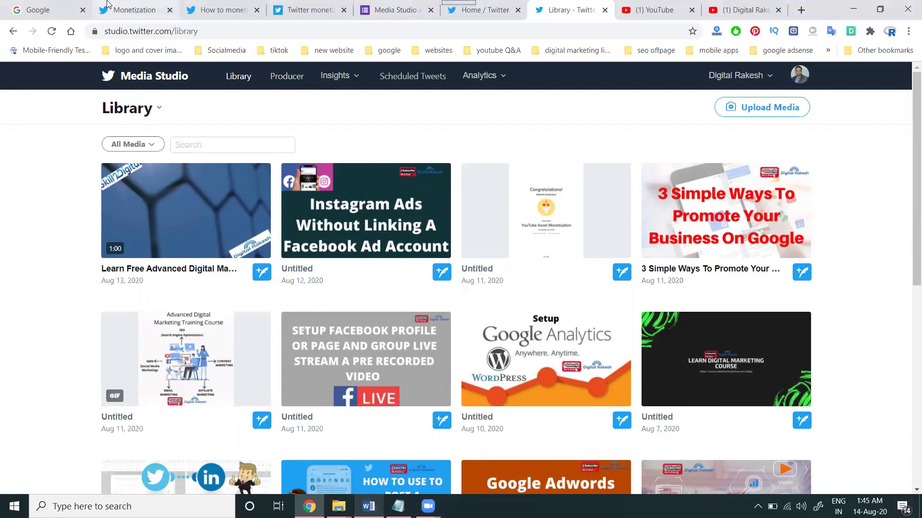
# Open the Amplify Sponsorships 'here' link from the Monetization article in its own tab.
pyautogui.click(135, 10)
pyautogui.keyDown('ctrl'); pyautogui.scroll(-3, 425, 248); pyautogui.keyUp('ctrl')
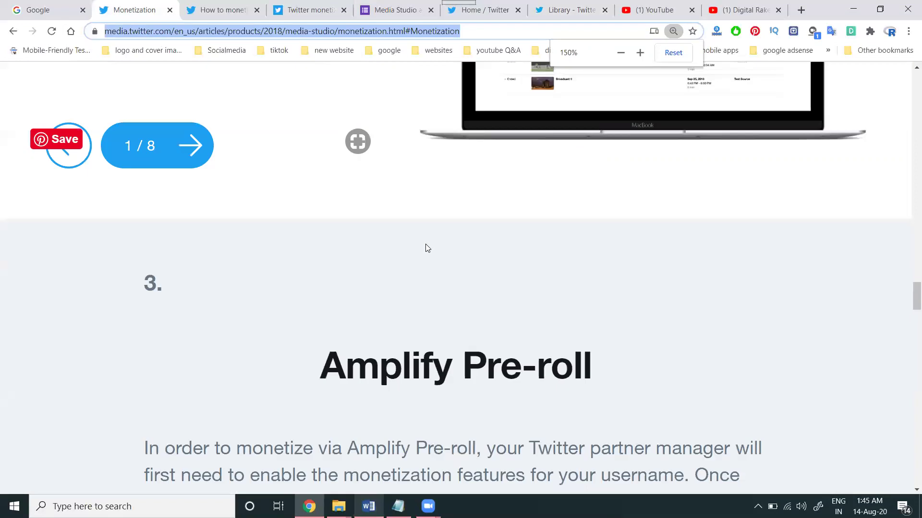
pyautogui.scroll(15, 425, 248)
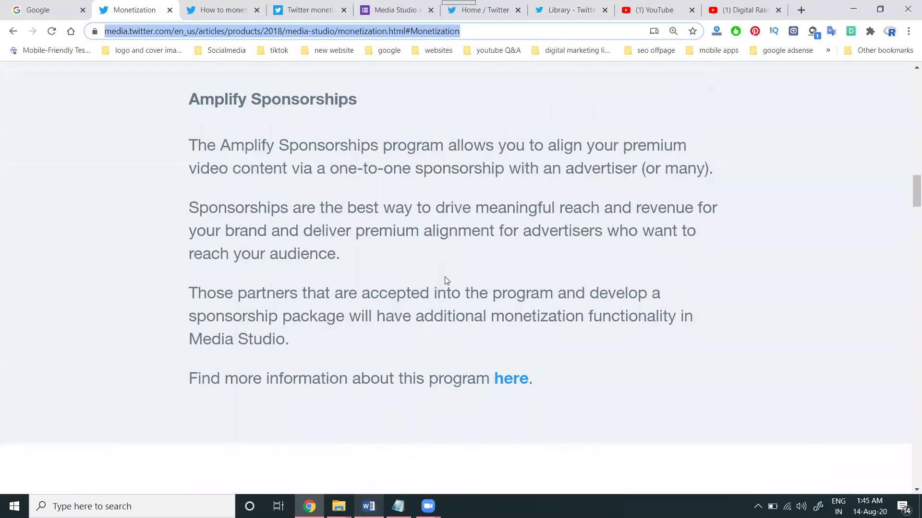
pyautogui.keyDown('ctrl'); pyautogui.click(519, 379); pyautogui.keyUp('ctrl')
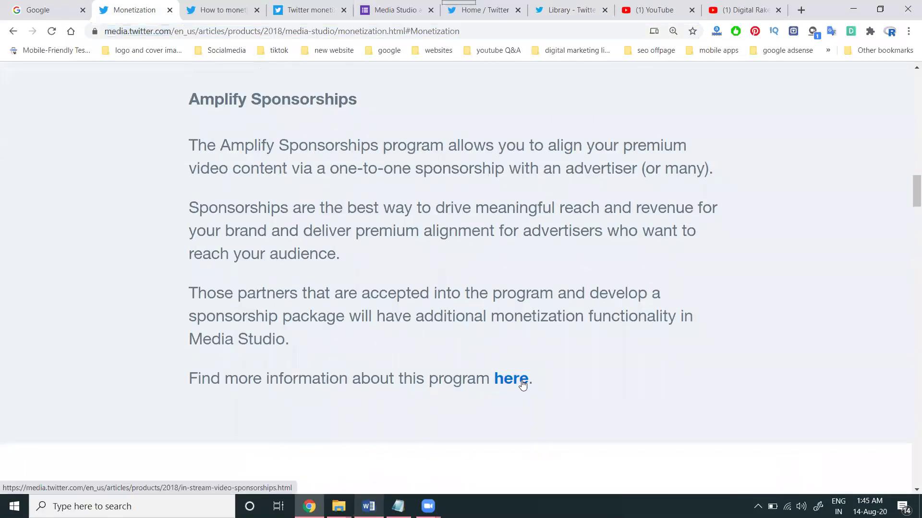
pyautogui.click(201, 4)
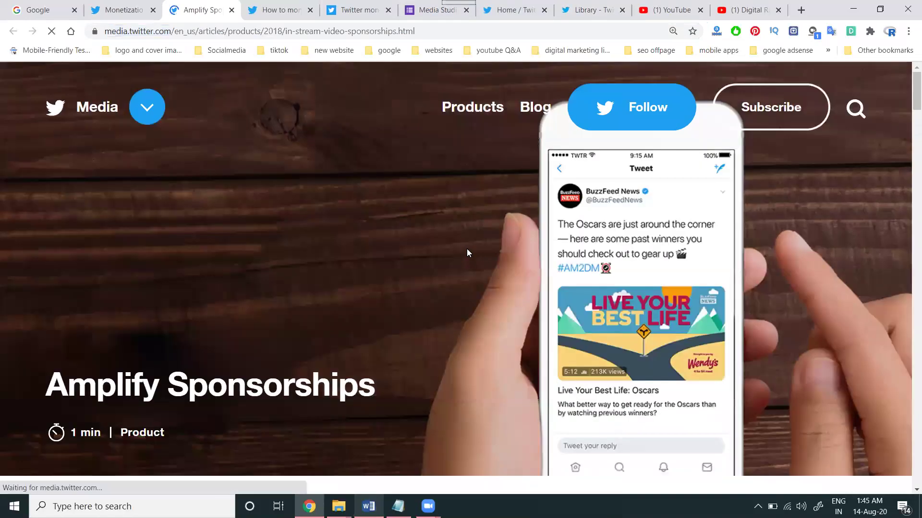
# Read down the Amplify Sponsorships page and reset the page zoom to 100%.
pyautogui.scroll(-1, 405, 210)
pyautogui.scroll(-15, 405, 210)
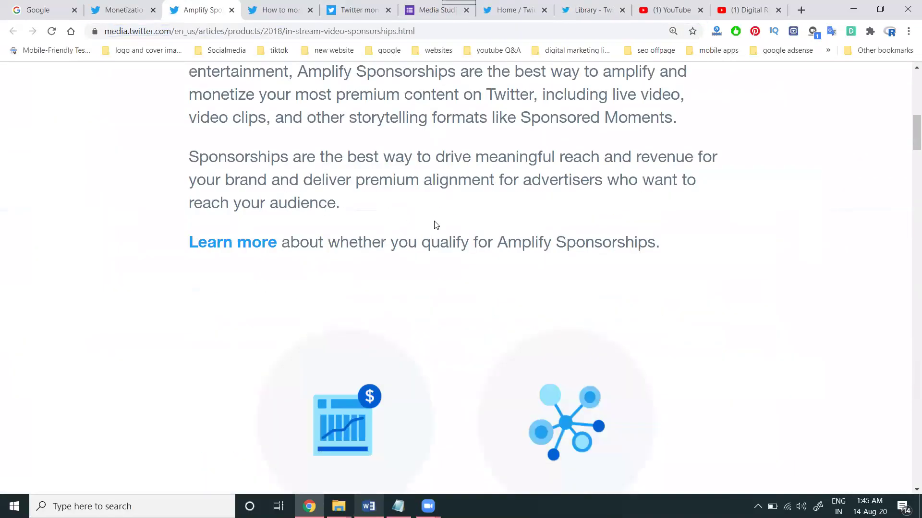
pyautogui.scroll(-10, 295, 222)
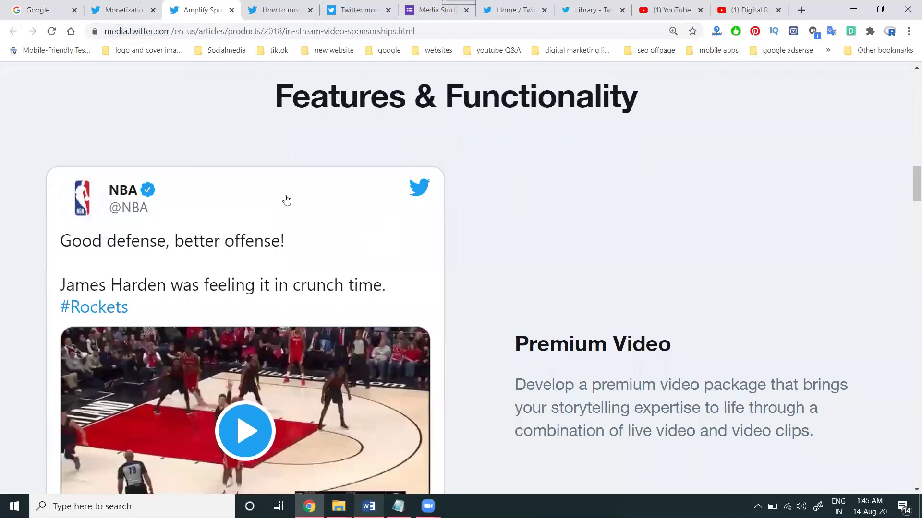
pyautogui.scroll(-15, 303, 271)
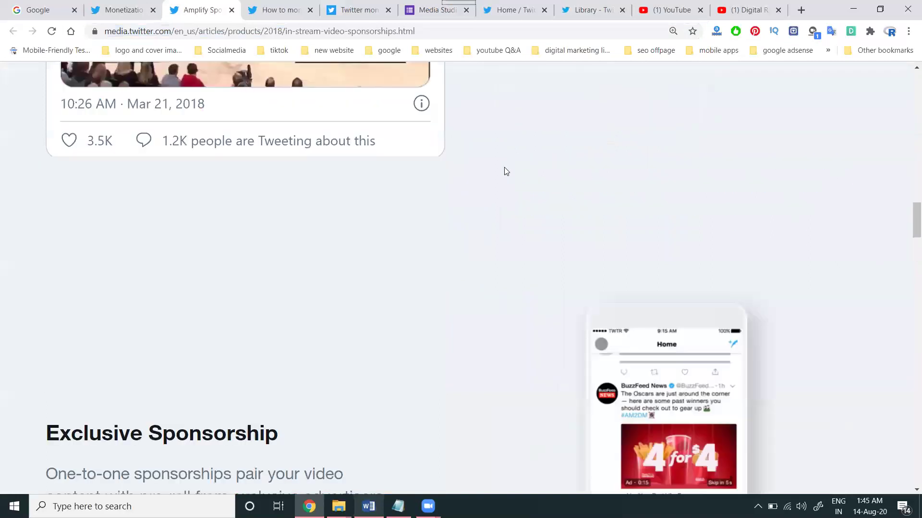
pyautogui.scroll(-18, 464, 160)
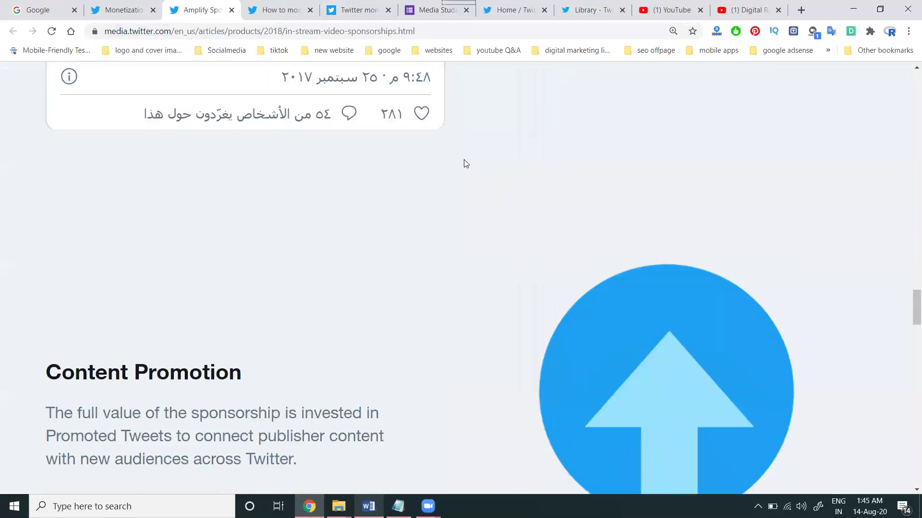
pyautogui.scroll(-5, 470, 171)
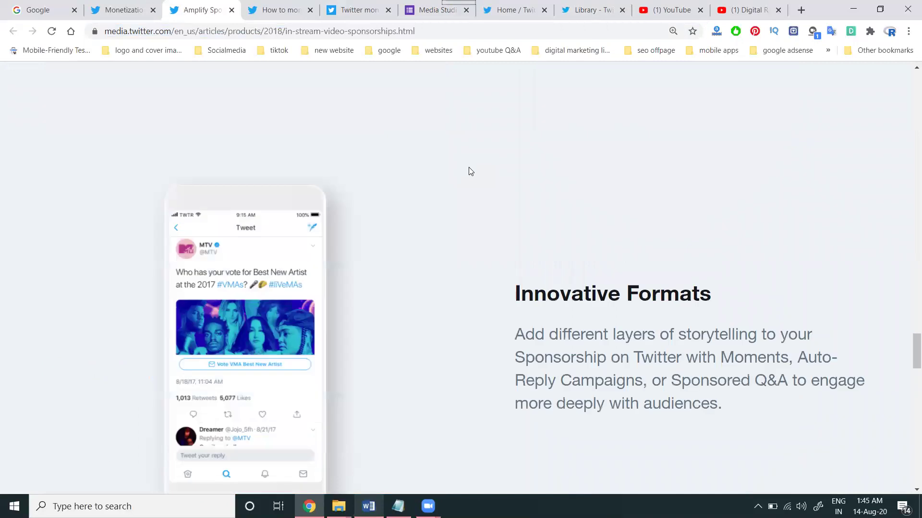
pyautogui.scroll(-10, 470, 170)
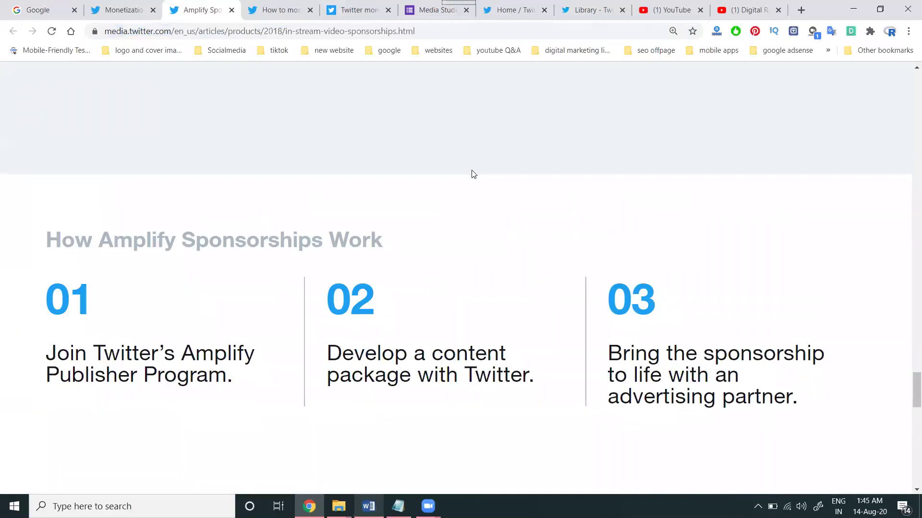
pyautogui.scroll(-5, 474, 175)
pyautogui.scroll(-3, 474, 174)
pyautogui.hotkey('ctrl', '0')
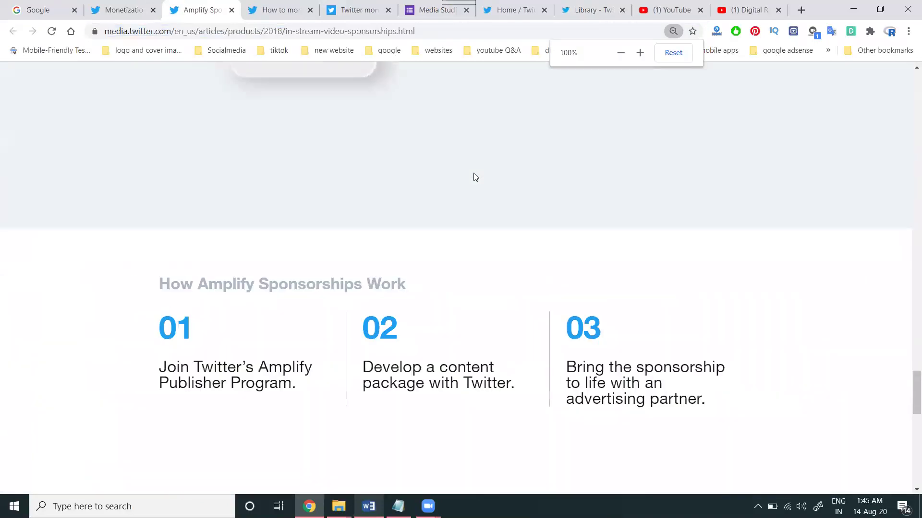
# Open the 'Learn more' post 'Update on Amplify Publisher Program requirements'.
pyautogui.scroll(-5, 475, 178)
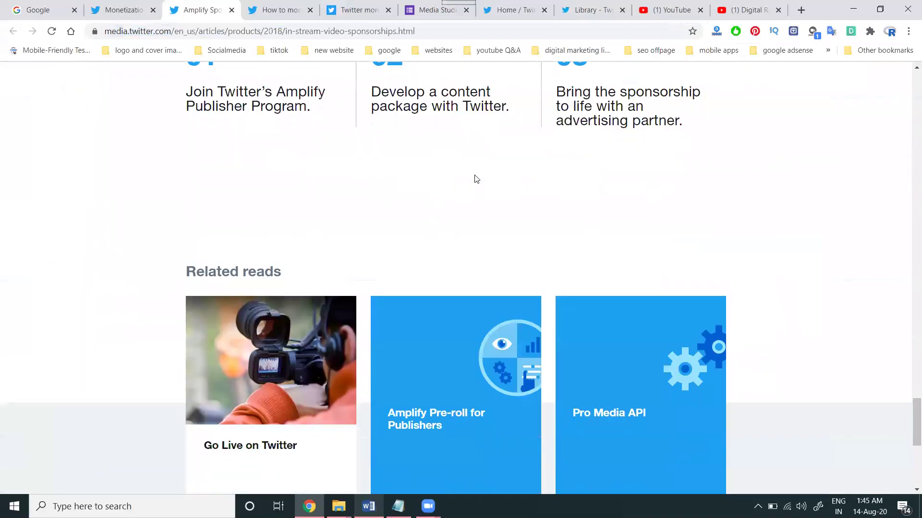
pyautogui.scroll(-6, 475, 179)
pyautogui.scroll(15, 475, 180)
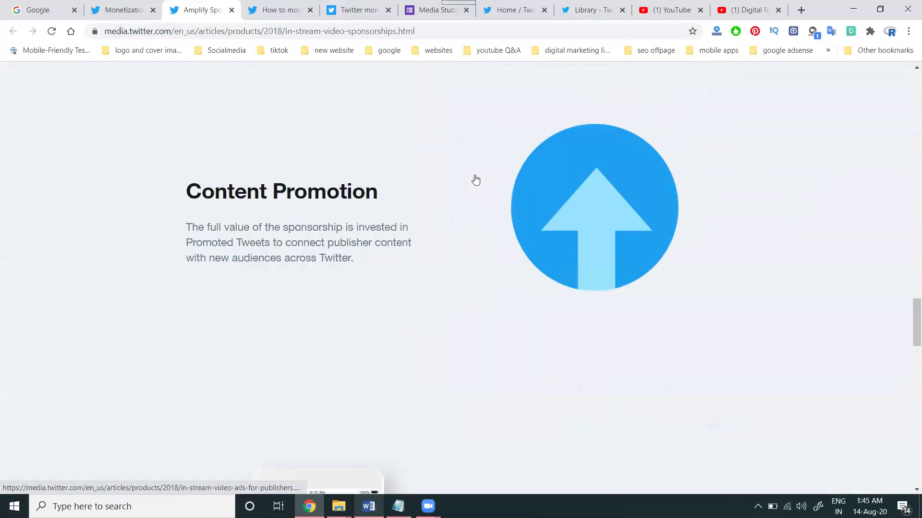
pyautogui.scroll(-10, 512, 208)
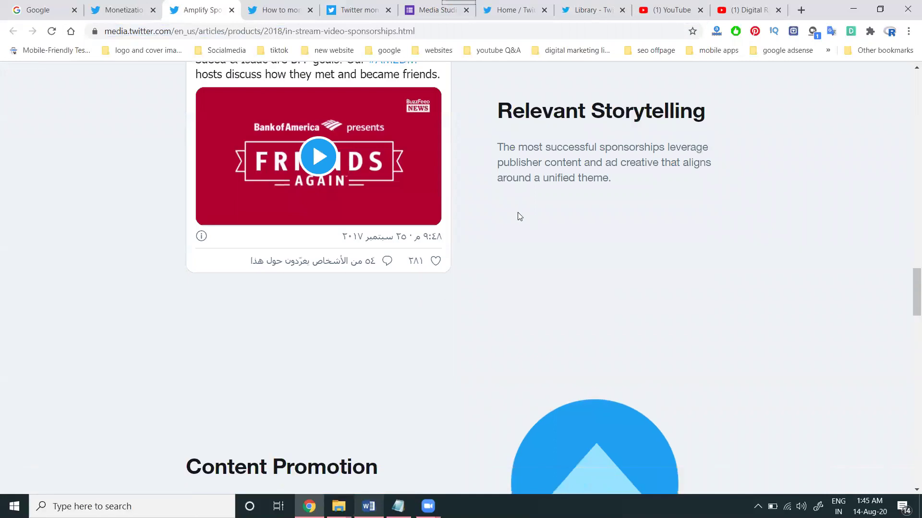
pyautogui.scroll(12, 571, 212)
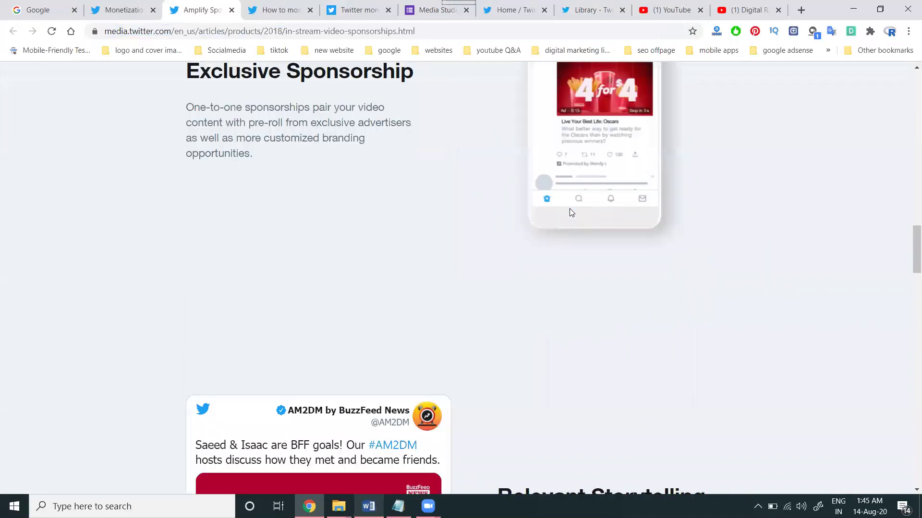
pyautogui.scroll(9, 570, 212)
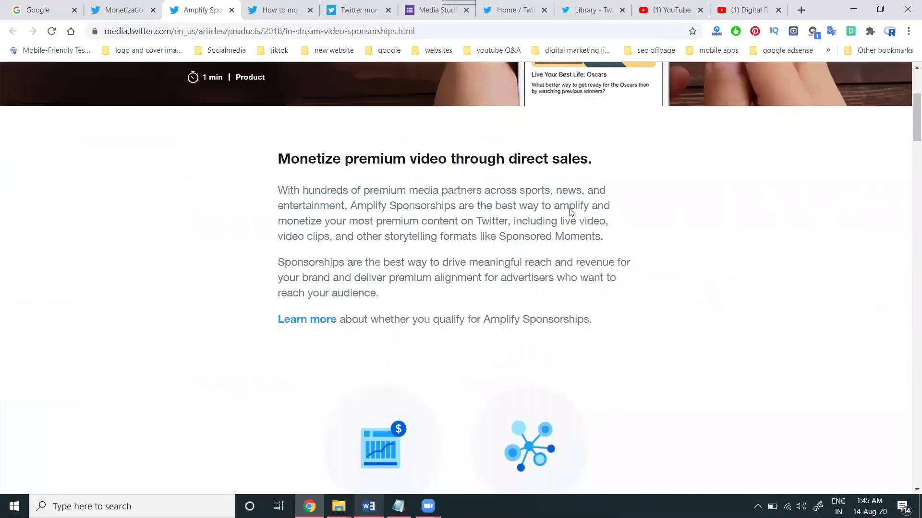
pyautogui.click(331, 320)
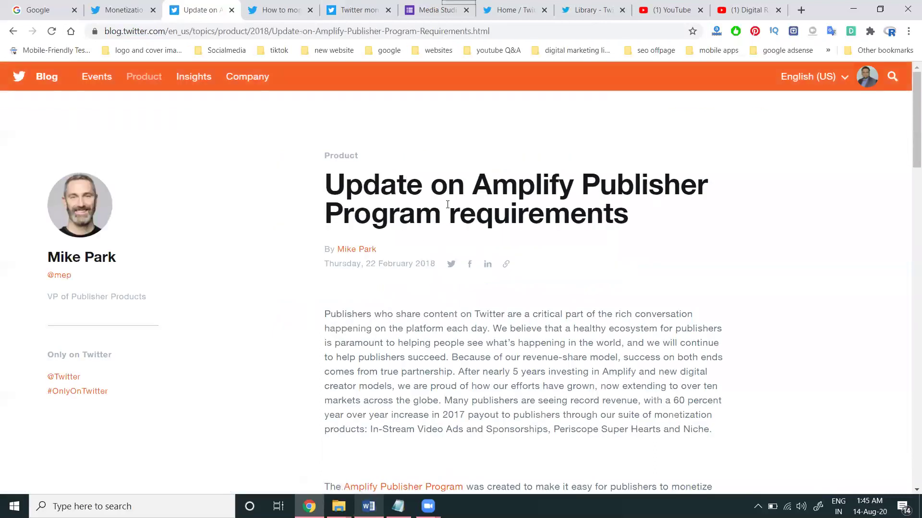
# Close the Twitter Blog requirements article tab.
pyautogui.scroll(-14, 466, 190)
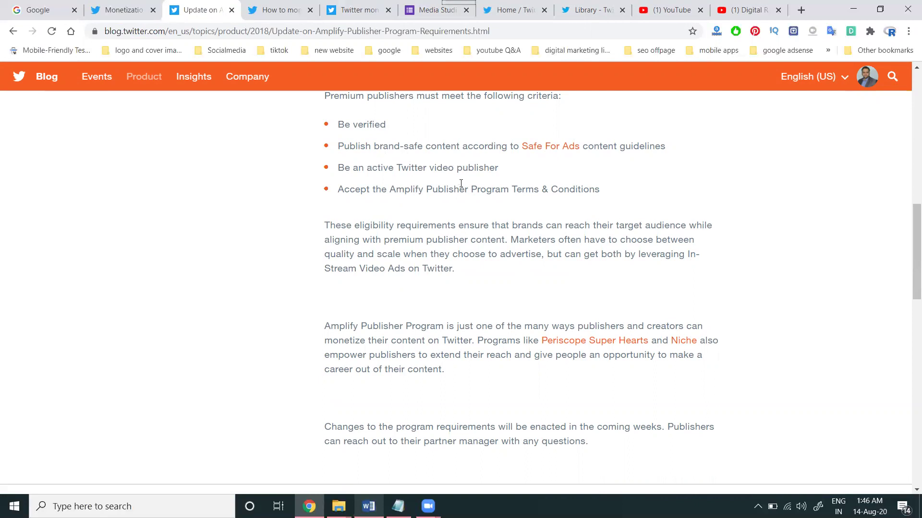
pyautogui.click(232, 10)
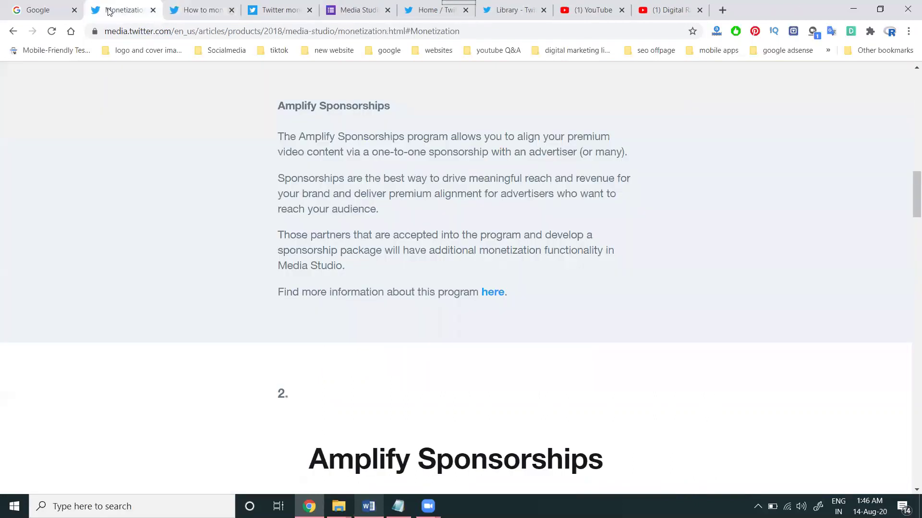
pyautogui.scroll(-6, 264, 212)
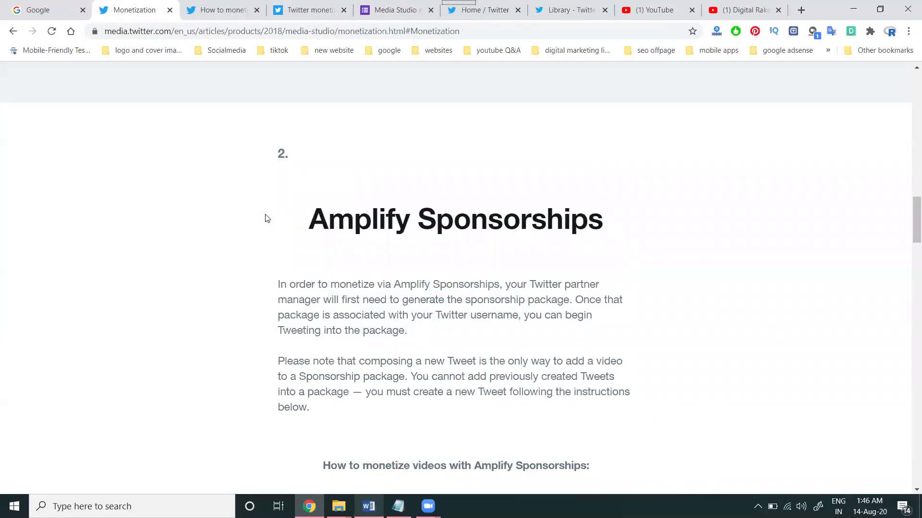
# Paste the media.twitter.com monetization page address into the Word note below the blog link.
pyautogui.click(265, 32)
pyautogui.hotkey('ctrl', 'c')
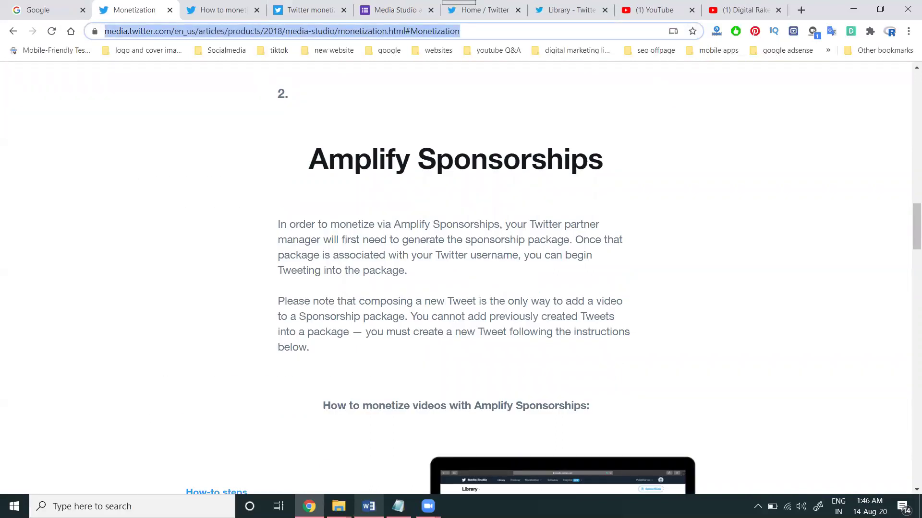
pyautogui.click(368, 506)
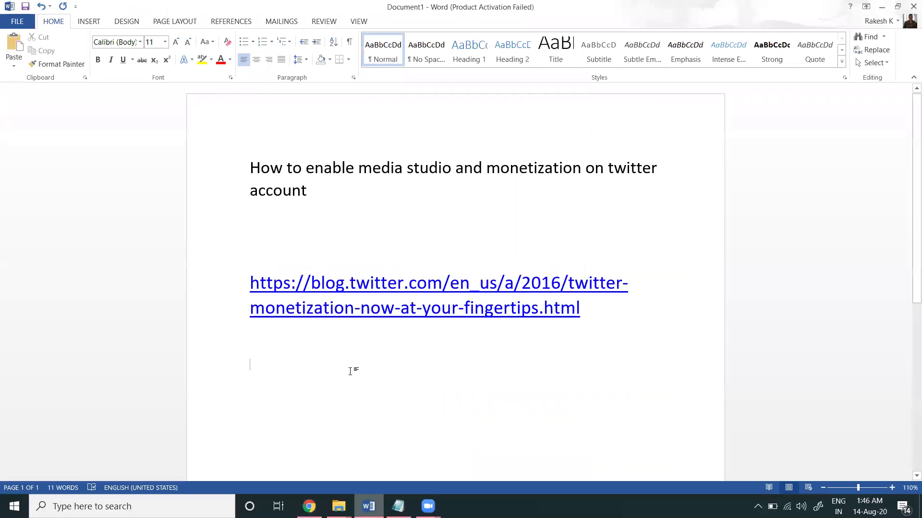
pyautogui.hotkey('ctrl', 'v')
pyautogui.press('Return')
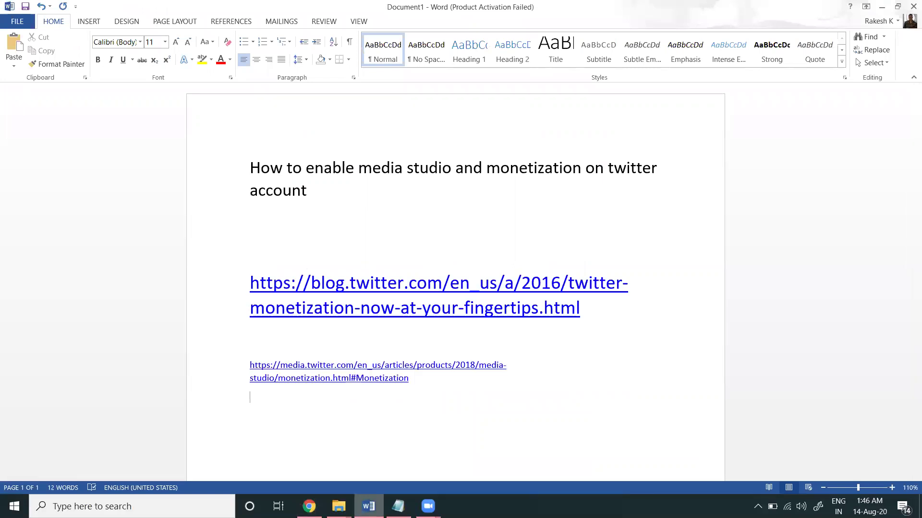
pyautogui.hotkey('alt', 'Tab')
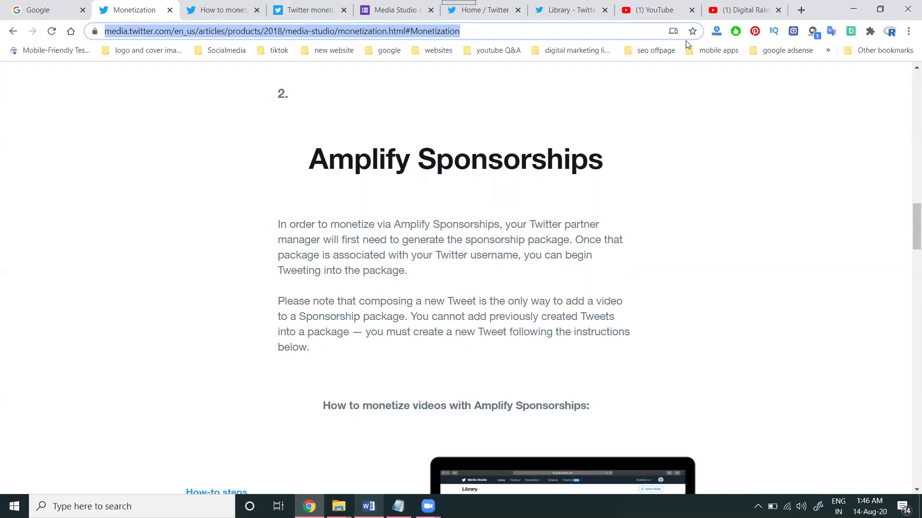
# Read the Help Center's video monetization steps, highlighting 'Monetize this video', then return to the Media Studio Library.
pyautogui.click(499, 20)
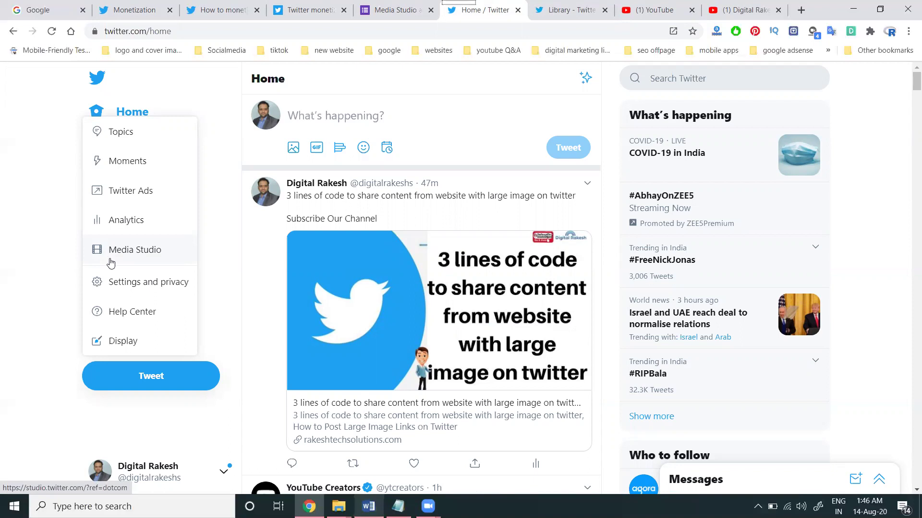
pyautogui.click(300, 13)
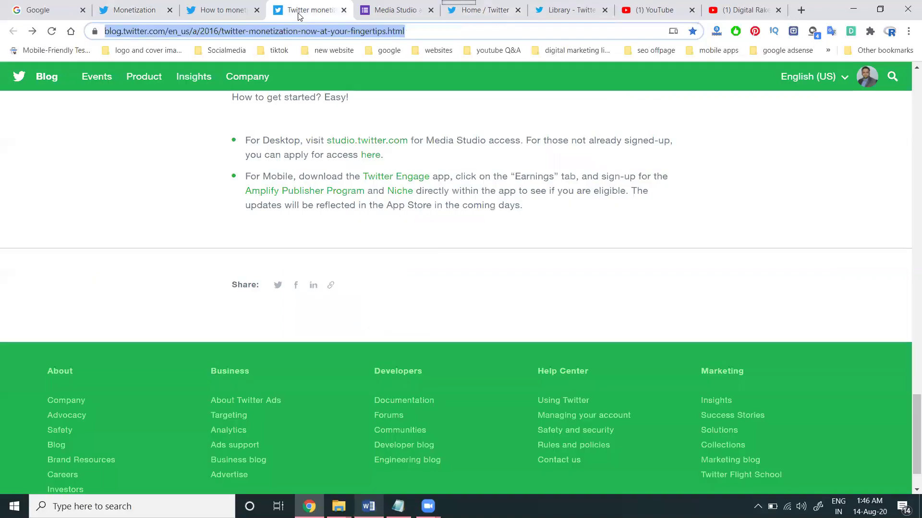
pyautogui.hotkey('ctrl', 'shift', 'Tab')
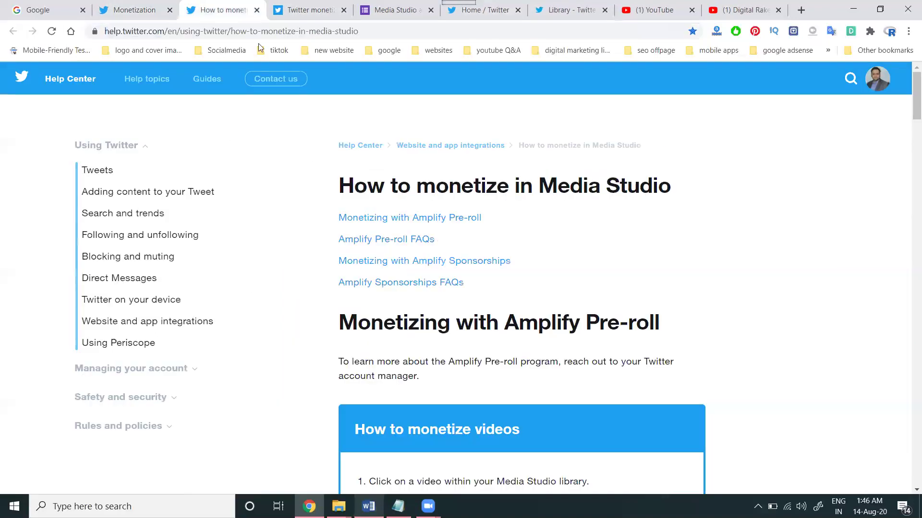
pyautogui.scroll(-5, 403, 205)
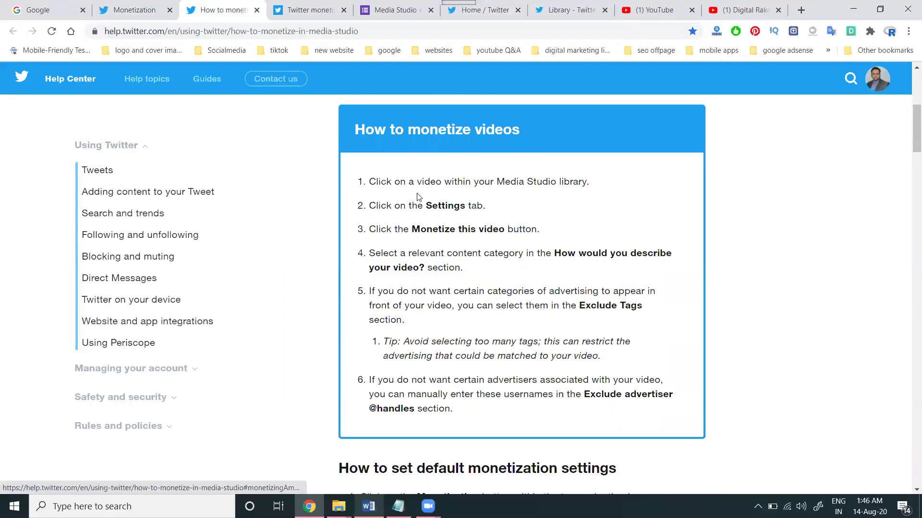
pyautogui.moveTo(413, 229); pyautogui.dragTo(505, 239)
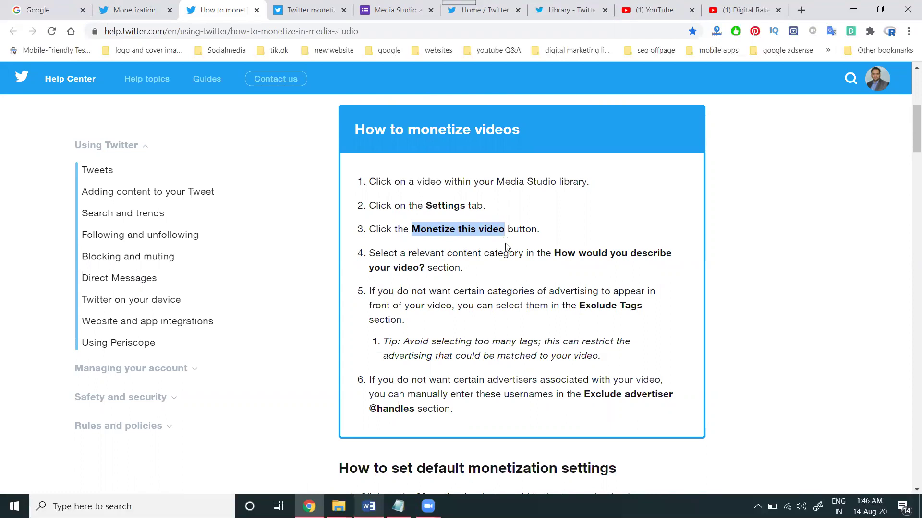
pyautogui.scroll(-5, 507, 247)
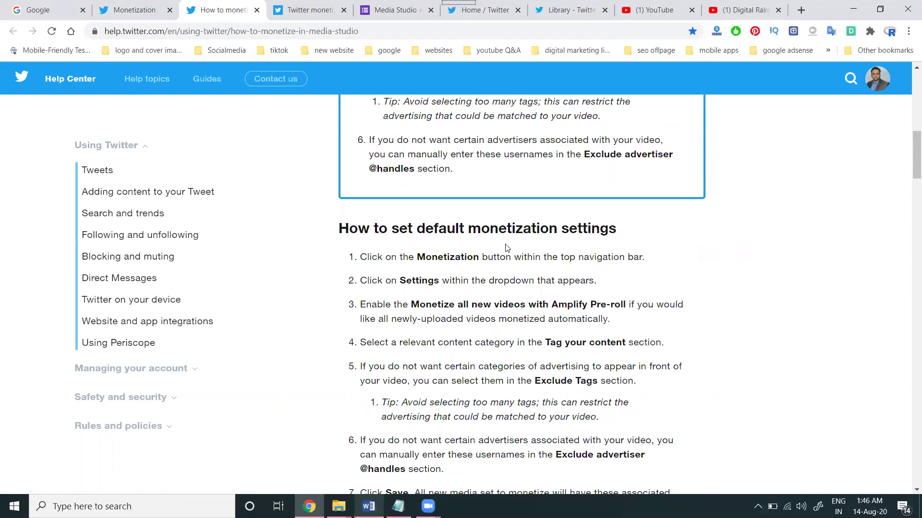
pyautogui.scroll(-2, 507, 247)
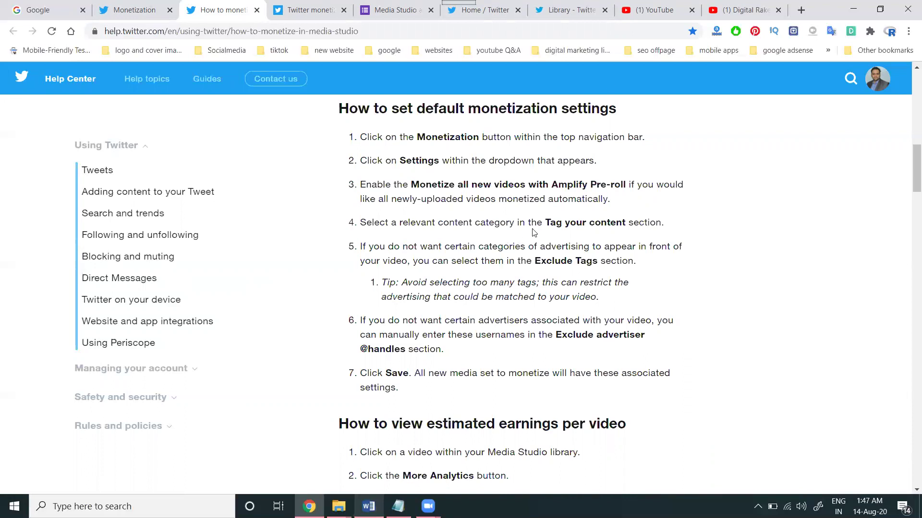
pyautogui.click(573, 8)
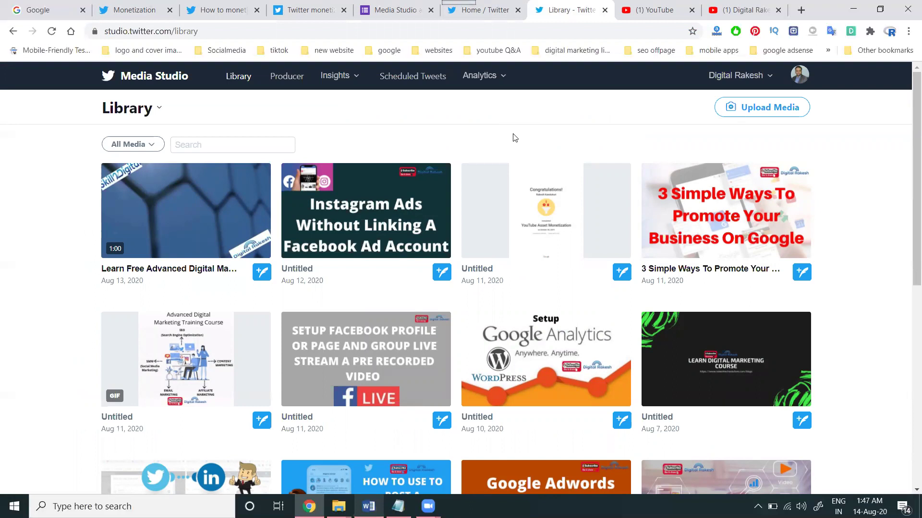
# Scroll through the Media Studio access request form's questions, then go back to the Twitter home feed.
pyautogui.hotkey('ctrl', '5')
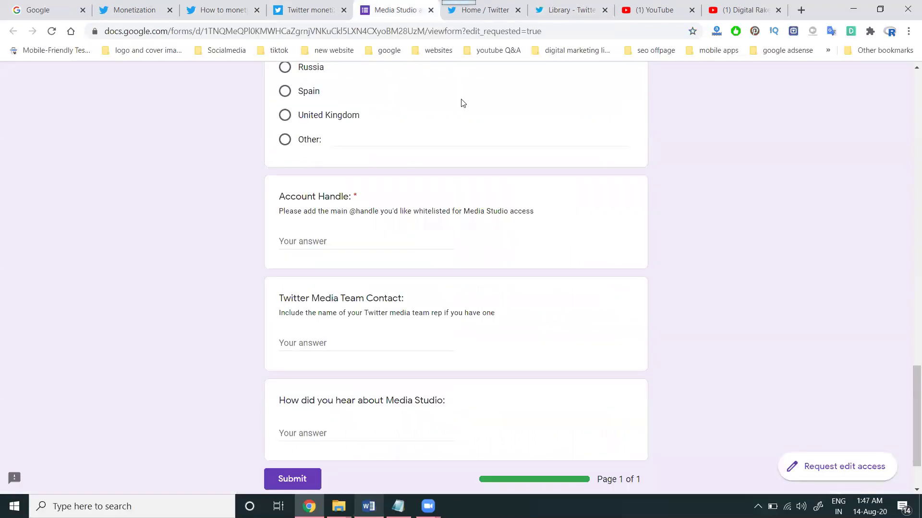
pyautogui.scroll(-2, 499, 156)
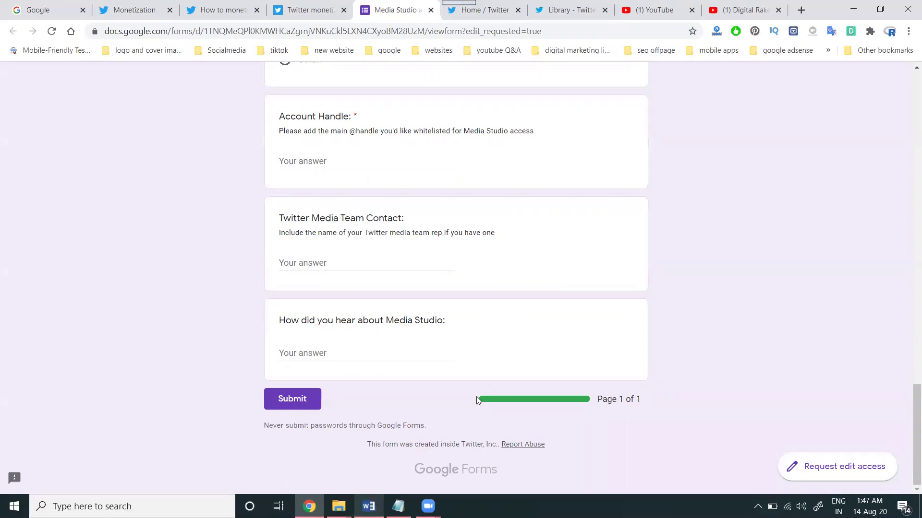
pyautogui.scroll(14, 495, 192)
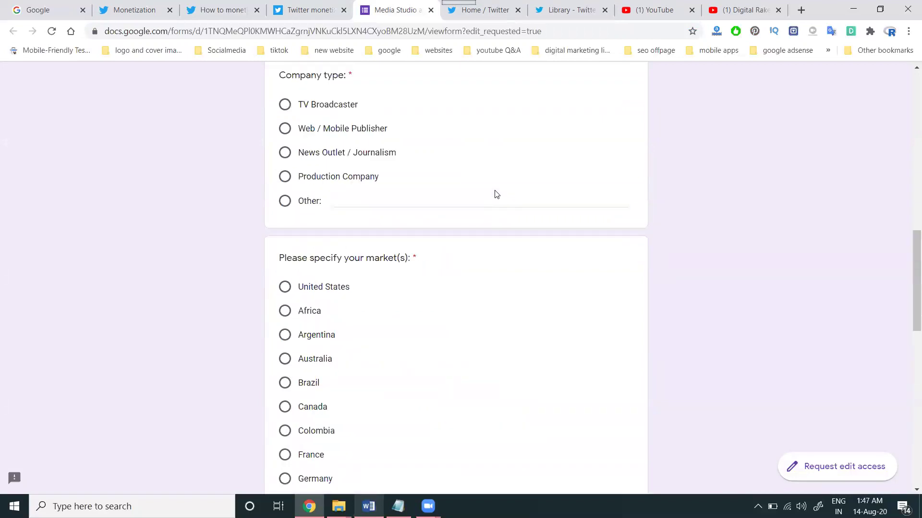
pyautogui.scroll(3, 497, 195)
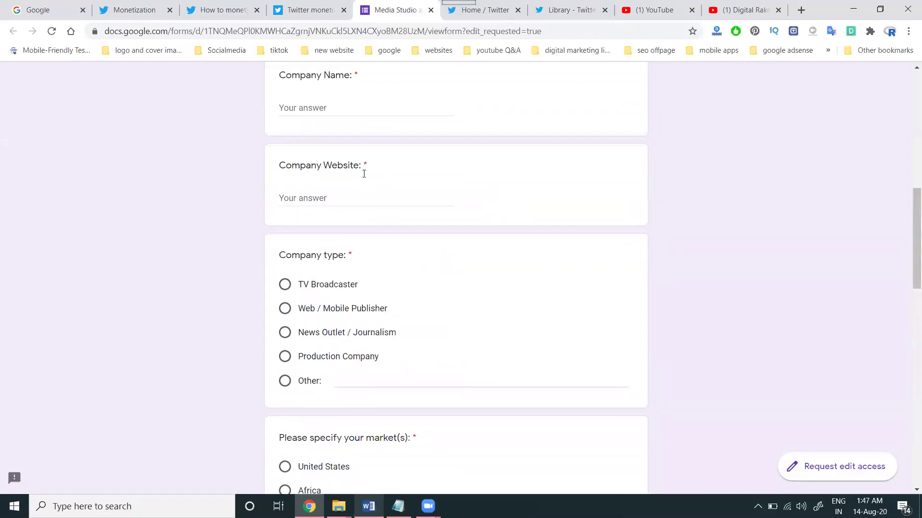
pyautogui.scroll(5, 364, 176)
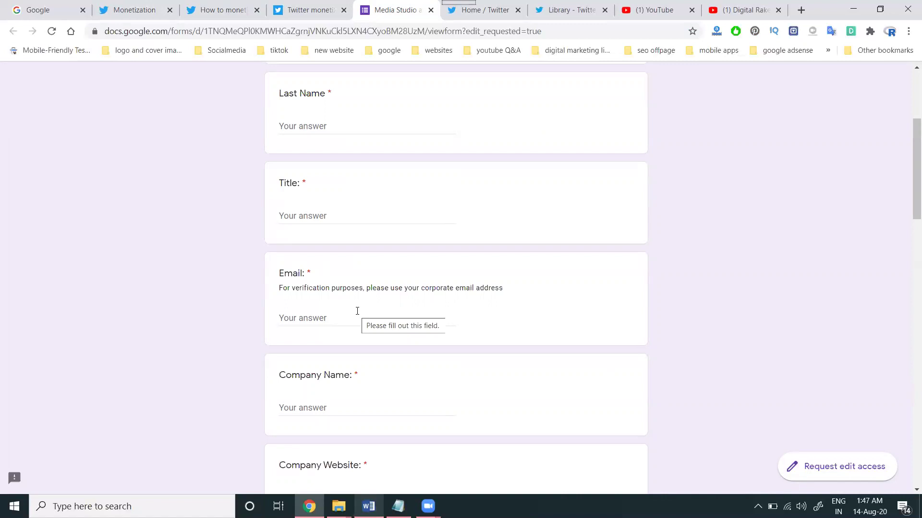
pyautogui.click(482, 14)
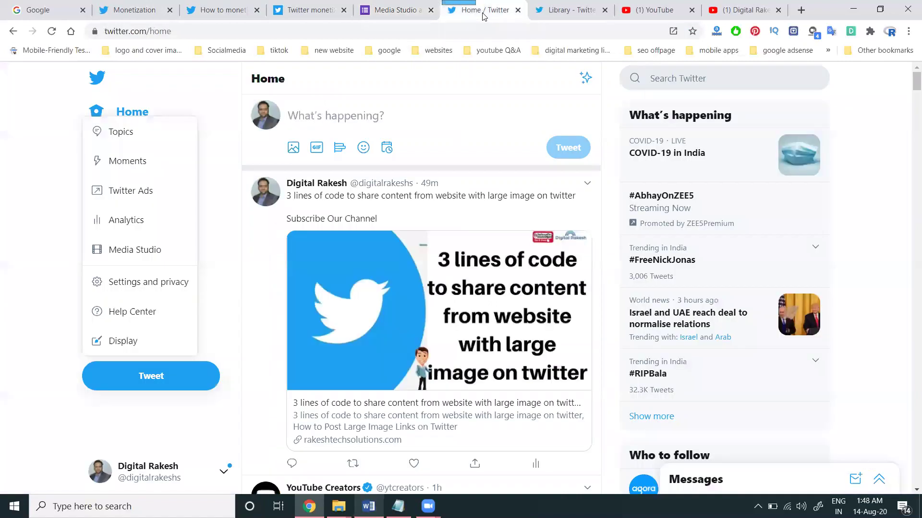
# Start a new tweet, then scroll back to the top of the Media Studio monetization article.
pyautogui.click(387, 114)
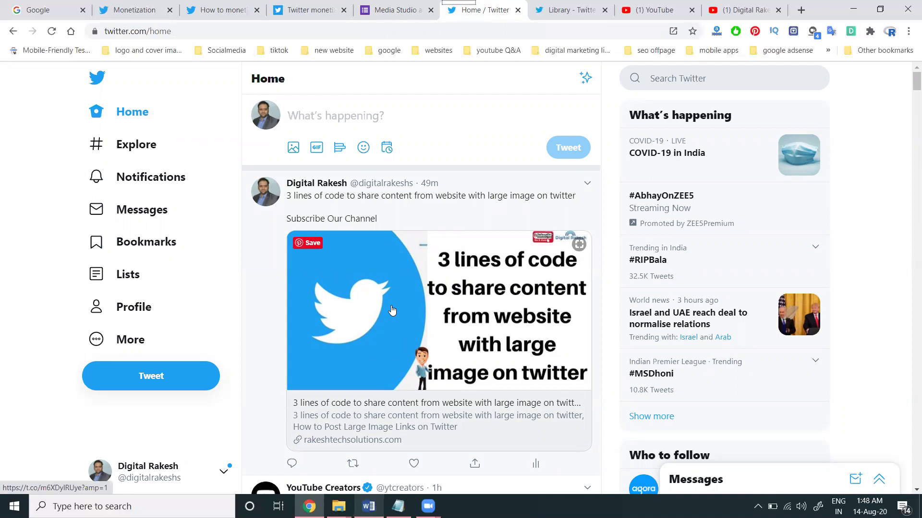
pyautogui.click(133, 16)
pyautogui.scroll(6, 357, 209)
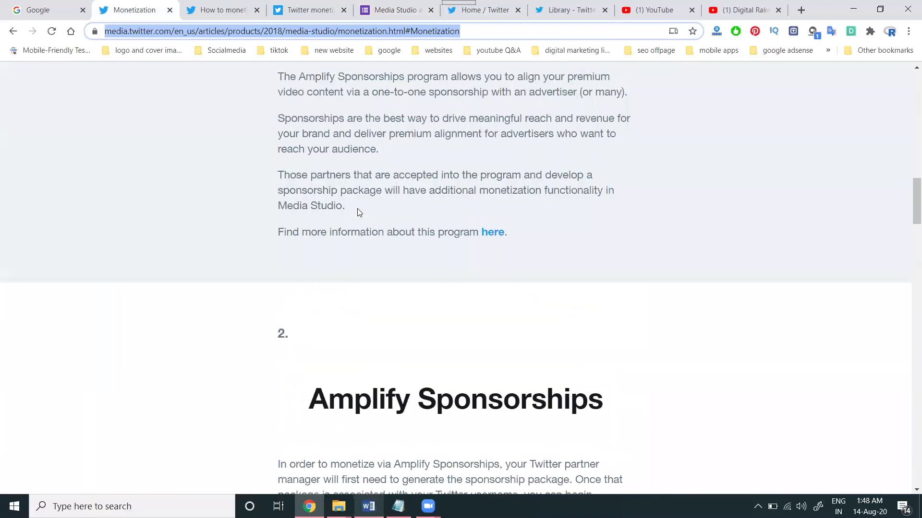
pyautogui.scroll(1, 357, 211)
pyautogui.scroll(3, 359, 212)
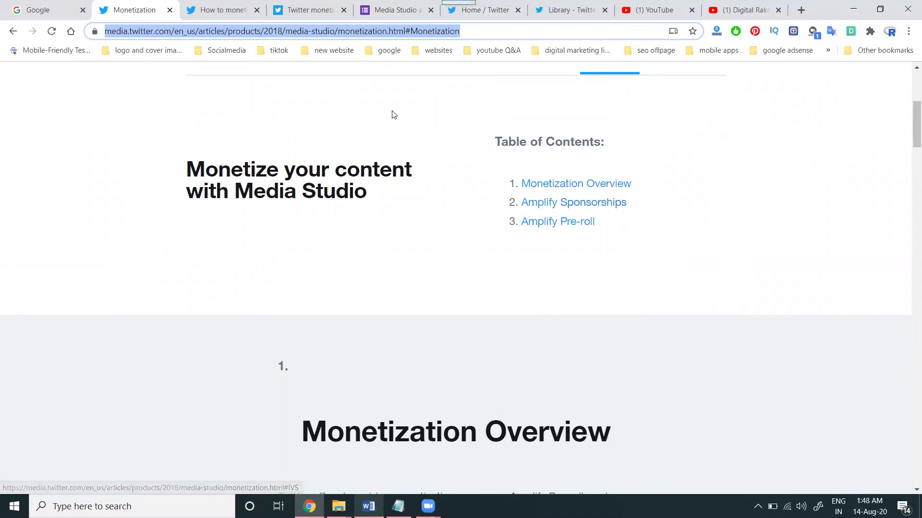
# Select the help page's web address on monetizing in Media Studio and bring Word forward.
pyautogui.click(221, 13)
pyautogui.click(232, 30)
pyautogui.hotkey('ctrl', 'c')
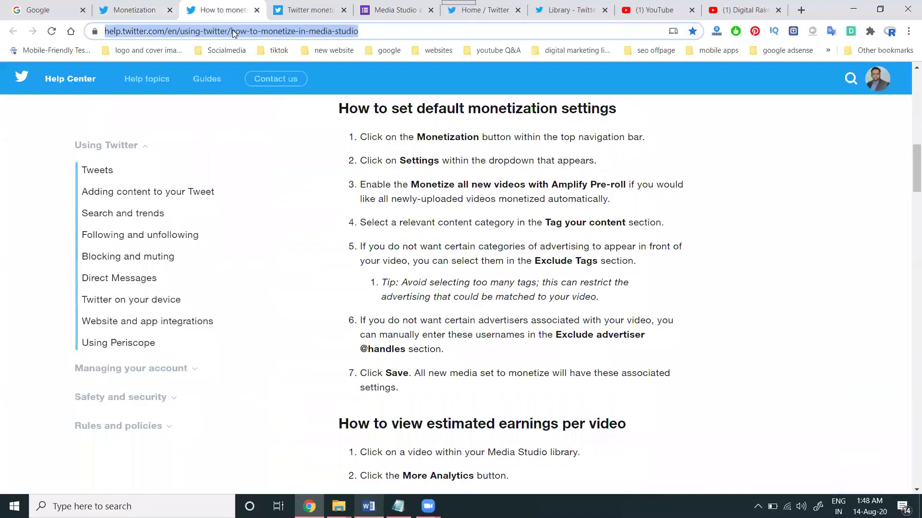
pyautogui.click(368, 507)
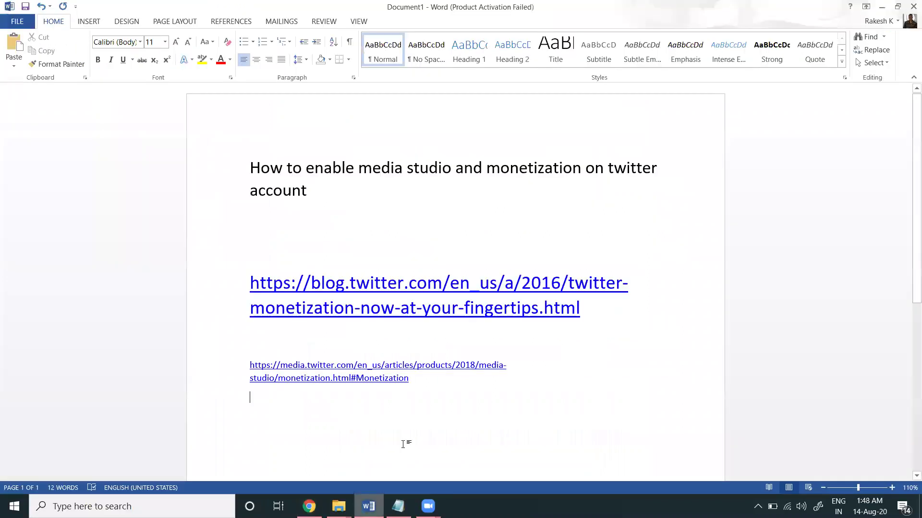
# Paste the help.twitter.com monetization link as the note's third link.
pyautogui.press('Return')
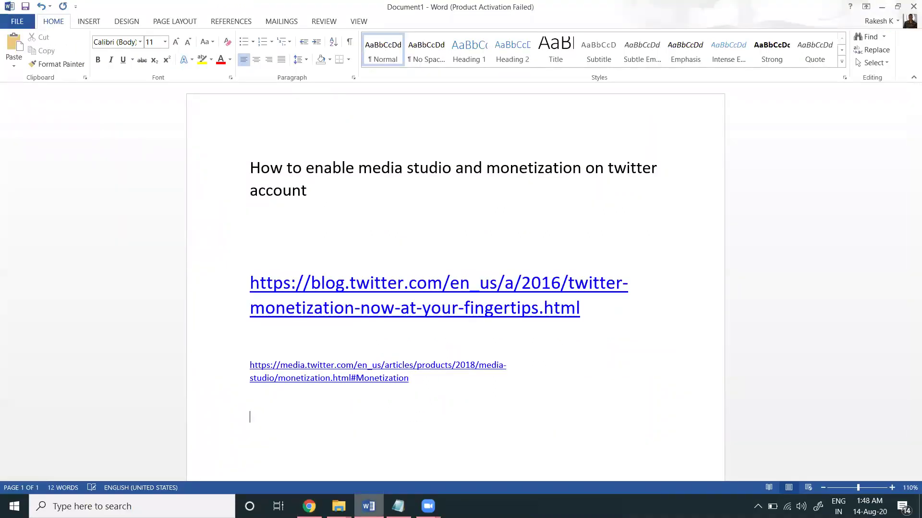
pyautogui.hotkey('ctrl', 'v')
pyautogui.press('Return')
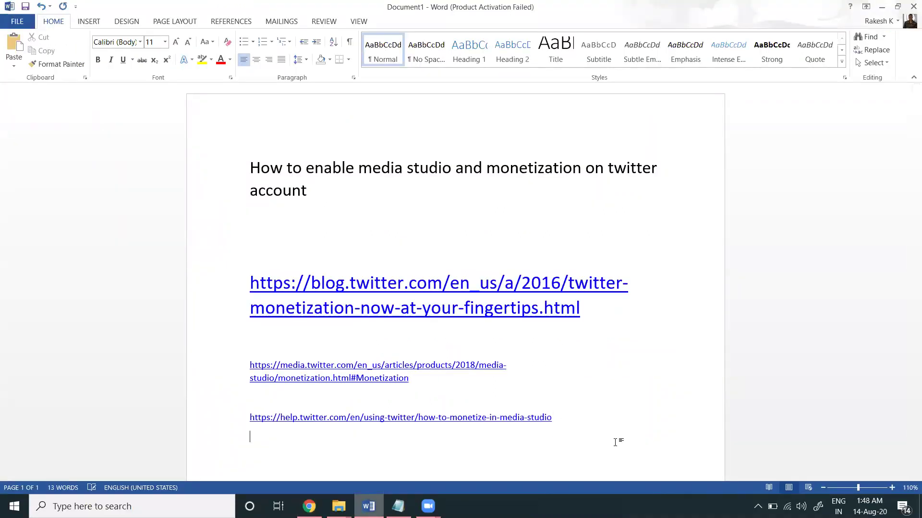
# Set all three links to font size 20, then minimize Word.
pyautogui.moveTo(252, 434); pyautogui.dragTo(249, 278)
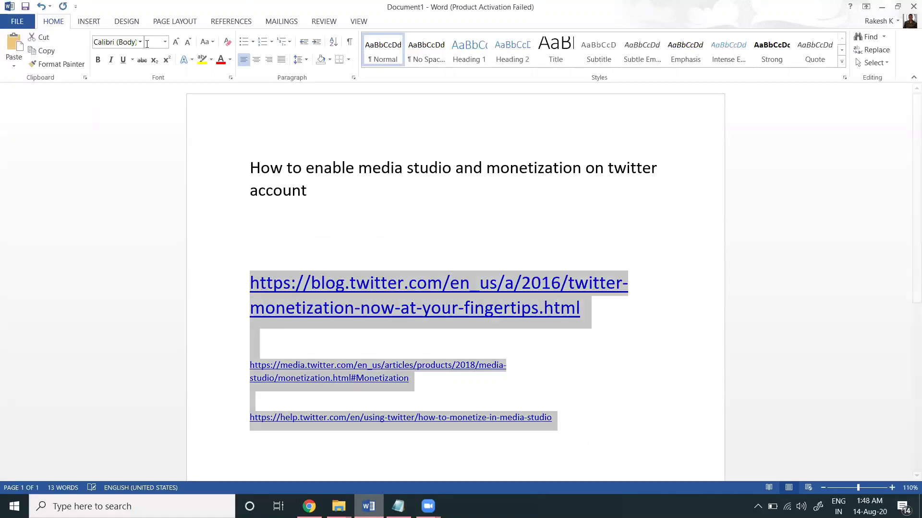
pyautogui.click(164, 43)
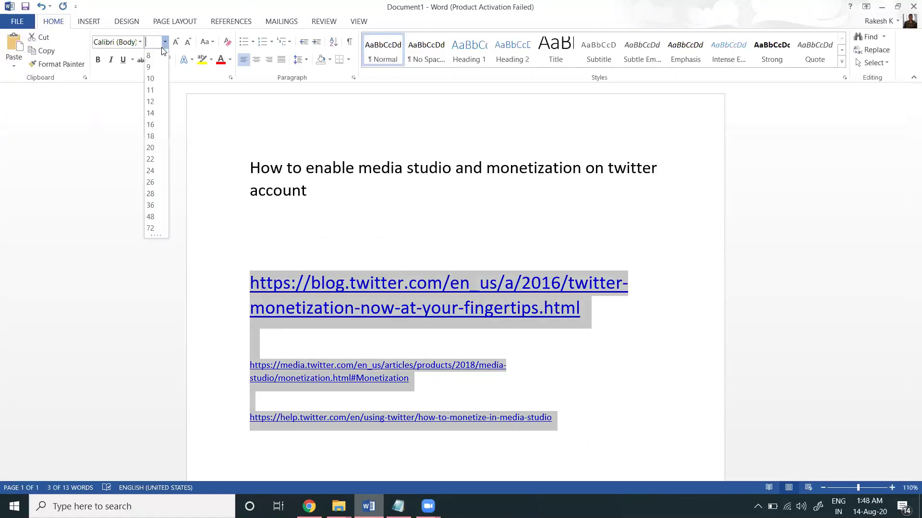
pyautogui.click(154, 150)
pyautogui.click(420, 245)
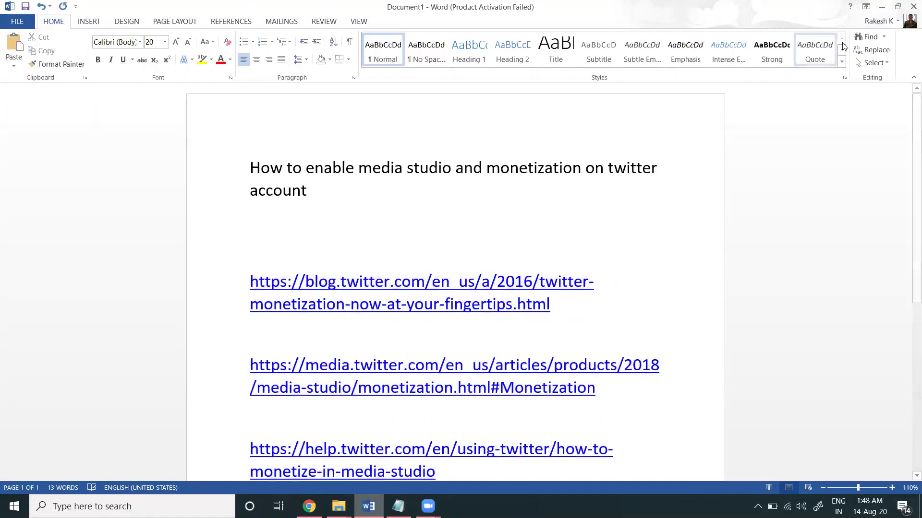
pyautogui.click(882, 7)
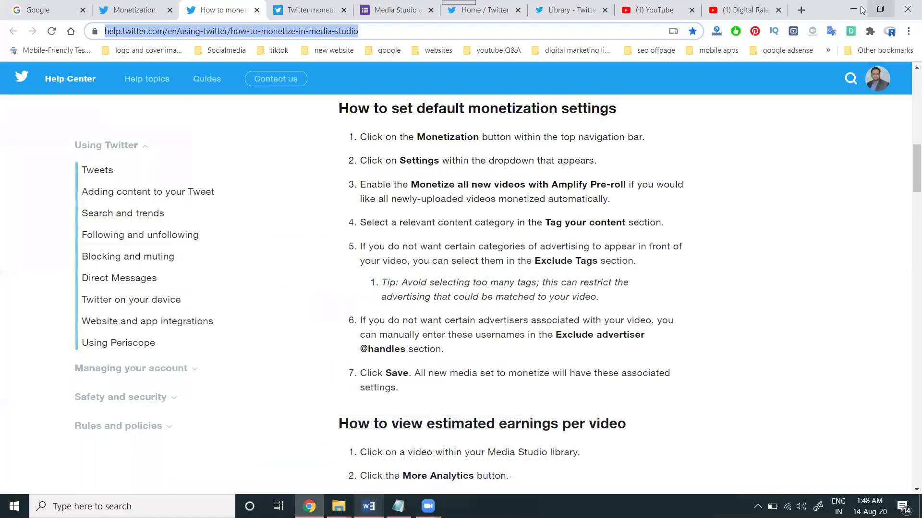
# Open help.twitter.com, blog.twitter.com and media.twitter.com, each in its own new tab.
pyautogui.click(801, 10)
pyautogui.write('help.')
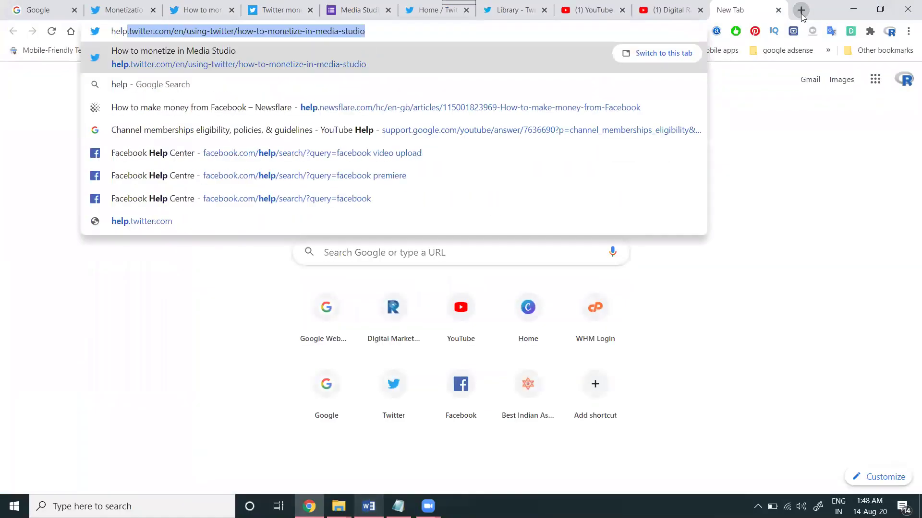
pyautogui.write('twitter')
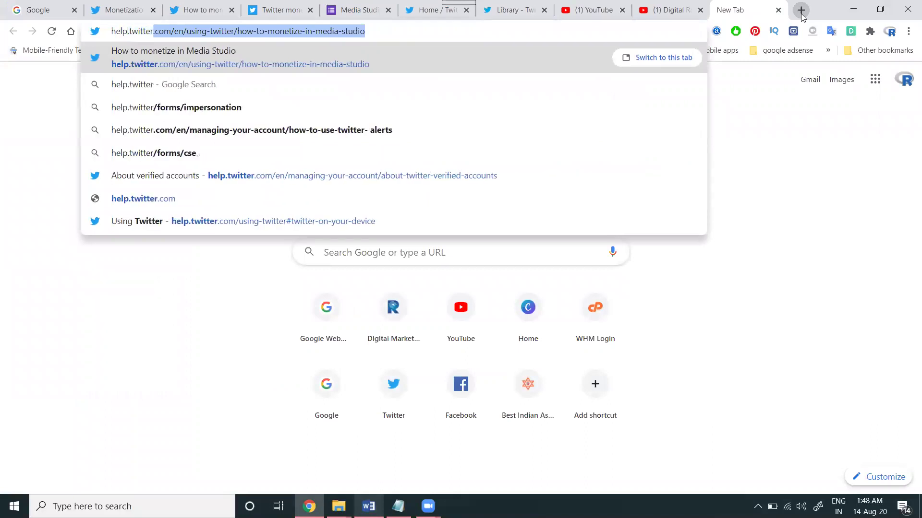
pyautogui.write('.com/en/using-twitter/how-to-monetize-in-media-studio')
pyautogui.press('Return')
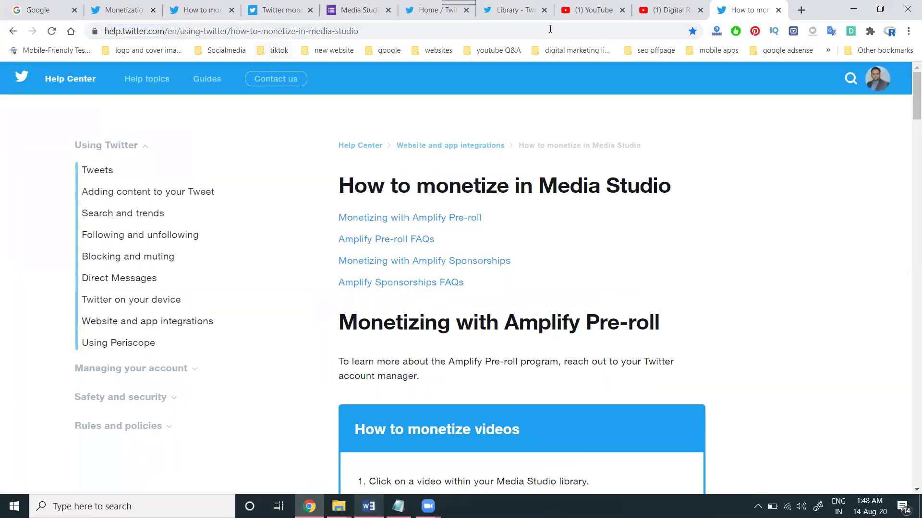
pyautogui.click(801, 10)
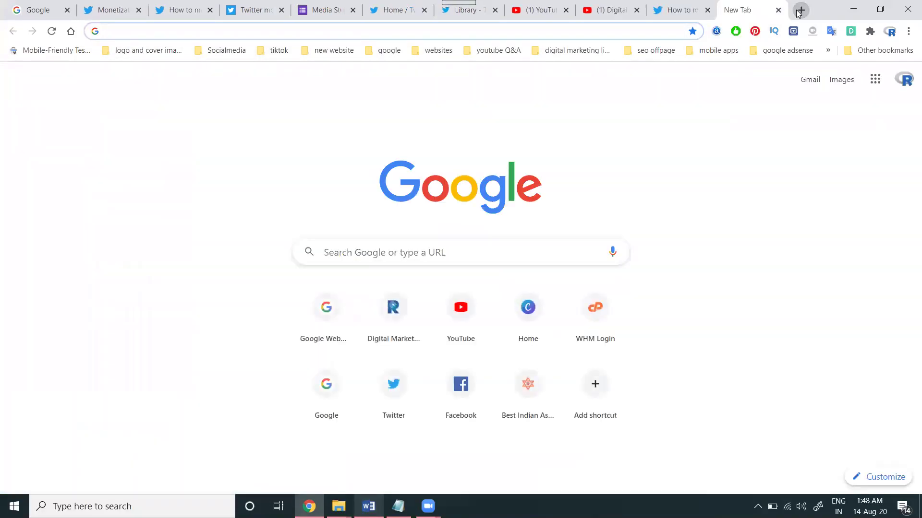
pyautogui.write('blog')
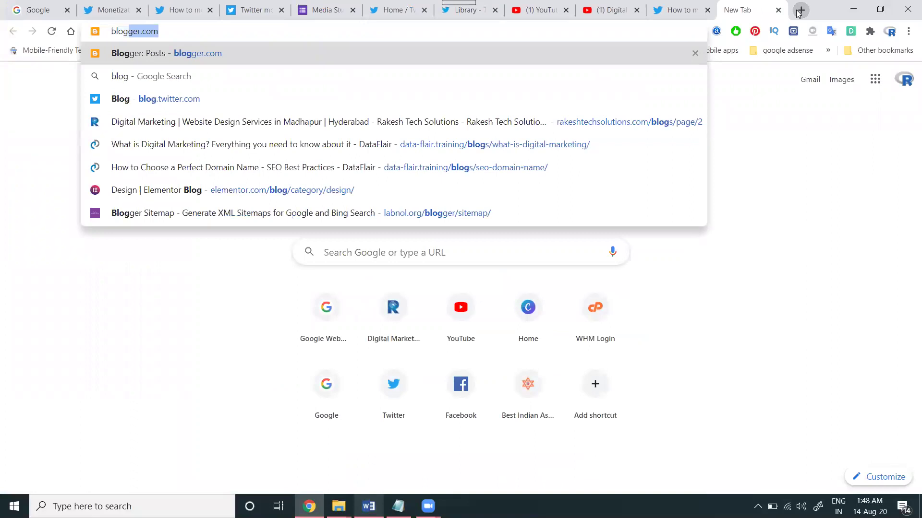
pyautogui.write('.tw')
pyautogui.press('Return')
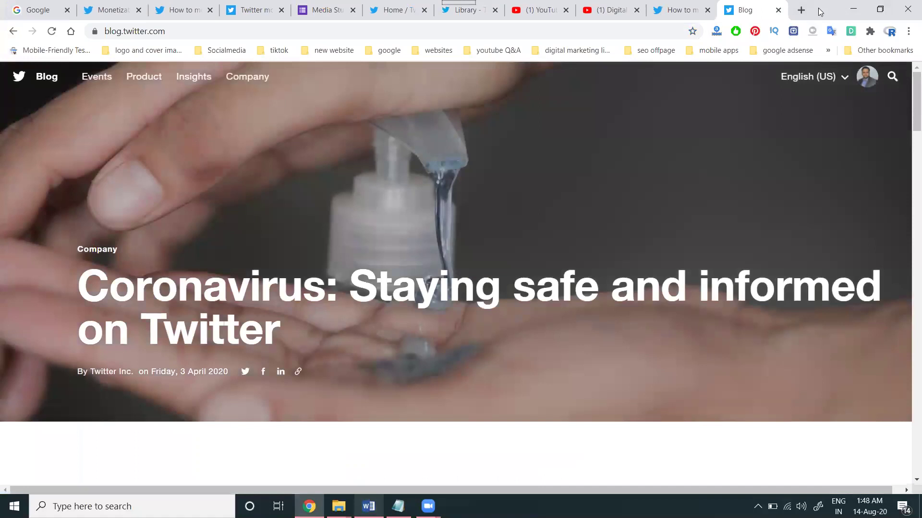
pyautogui.click(800, 10)
pyautogui.write('me')
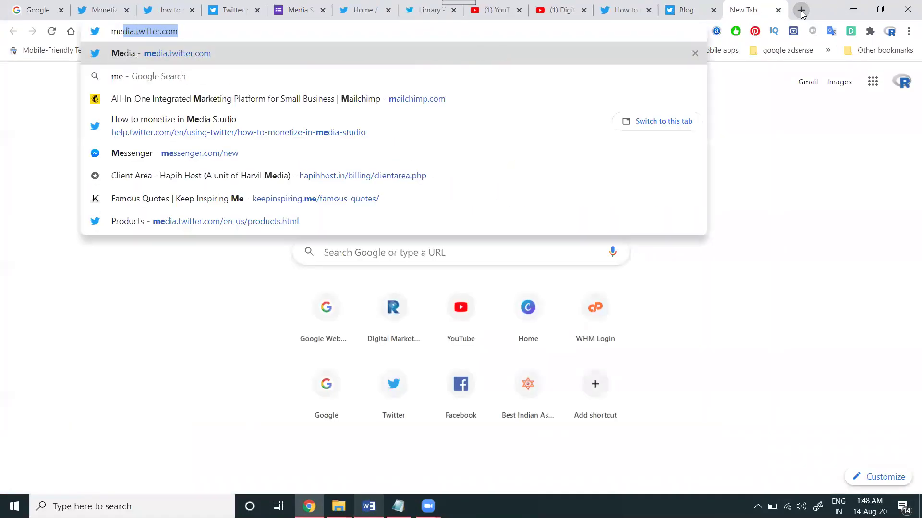
pyautogui.write('dia.tw')
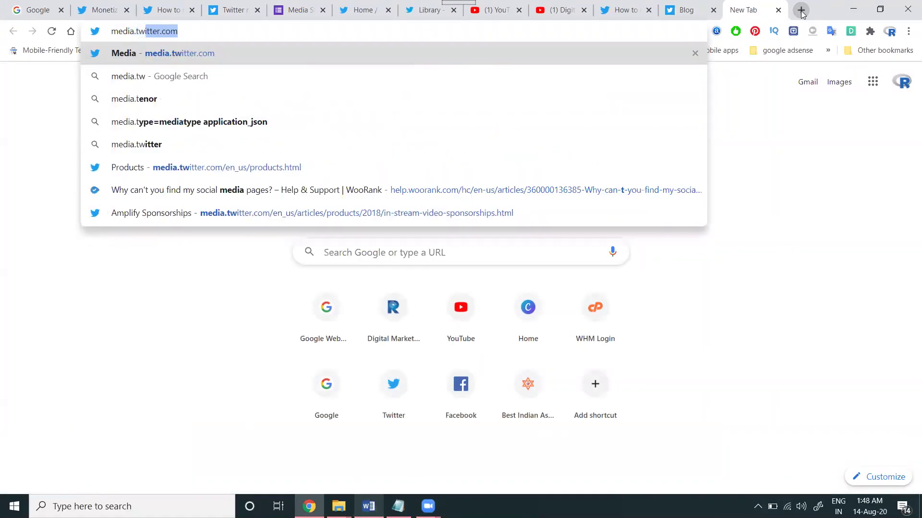
pyautogui.write('itter.co')
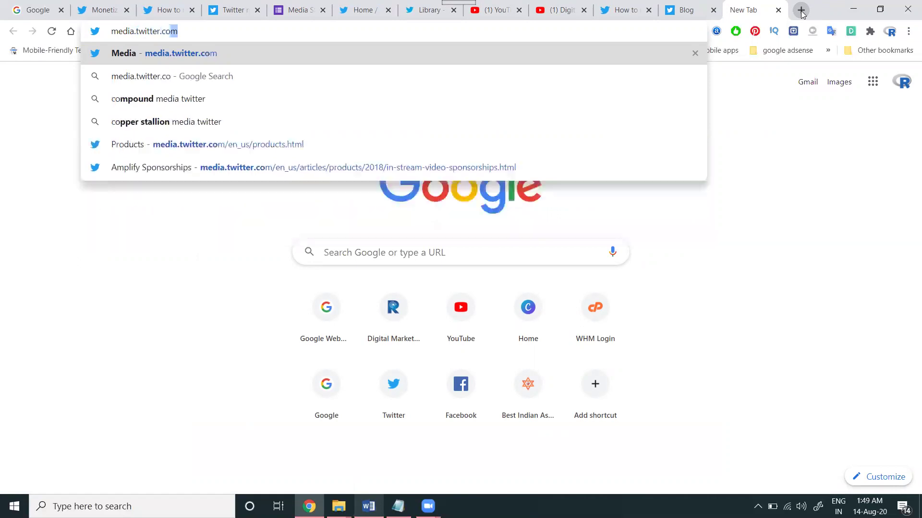
pyautogui.press('Return')
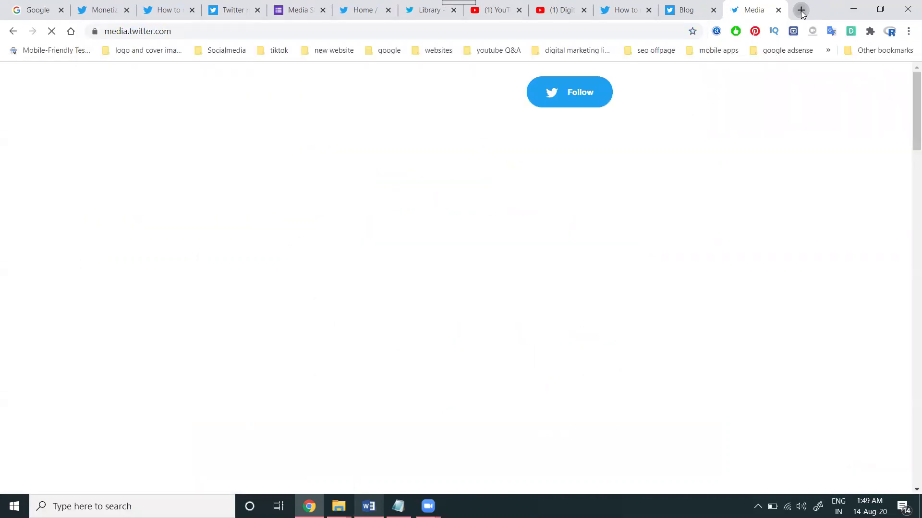
pyautogui.click(801, 10)
# Load studio.twitter.com and look over the blog, Google Form and monetization article tabs.
pyautogui.write('stu')
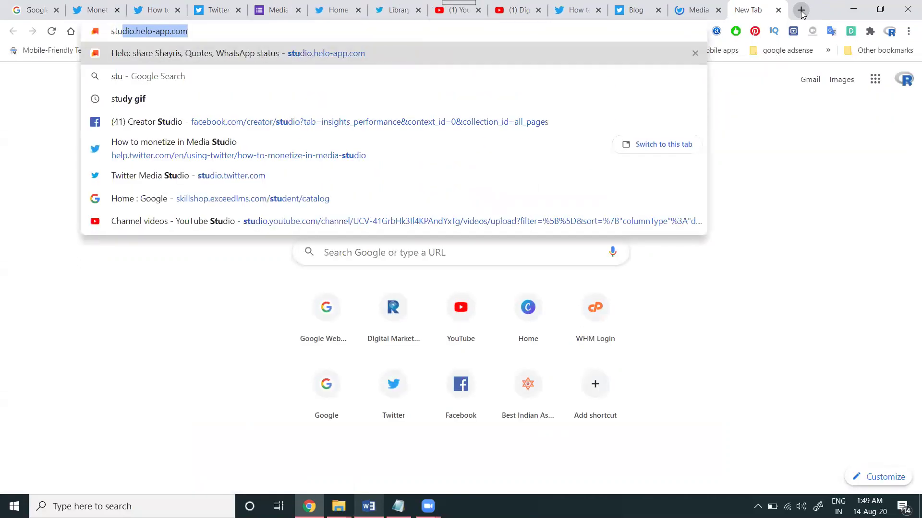
pyautogui.write('dio.twi')
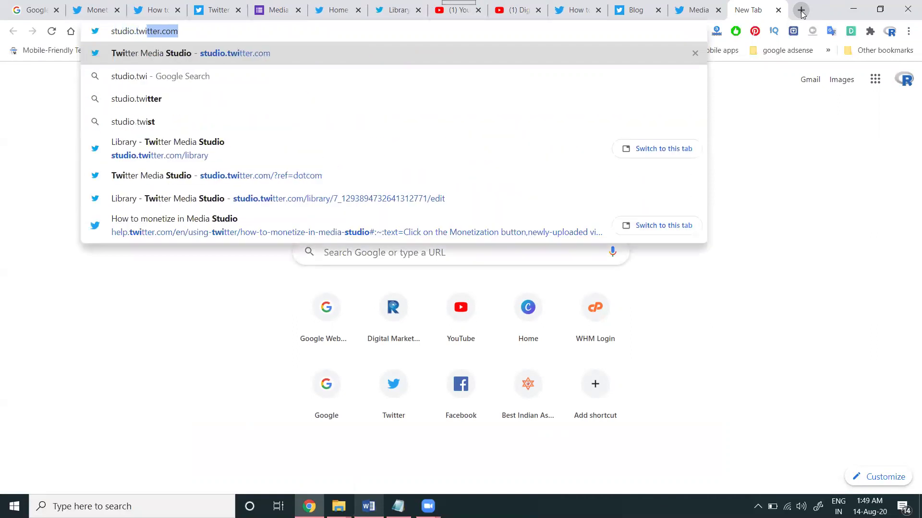
pyautogui.write('tter.c')
pyautogui.press('Return')
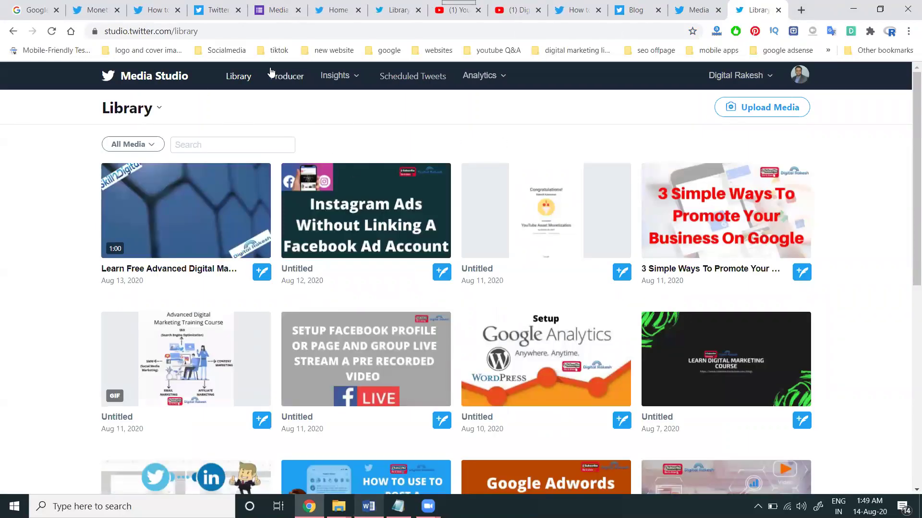
pyautogui.click(220, 11)
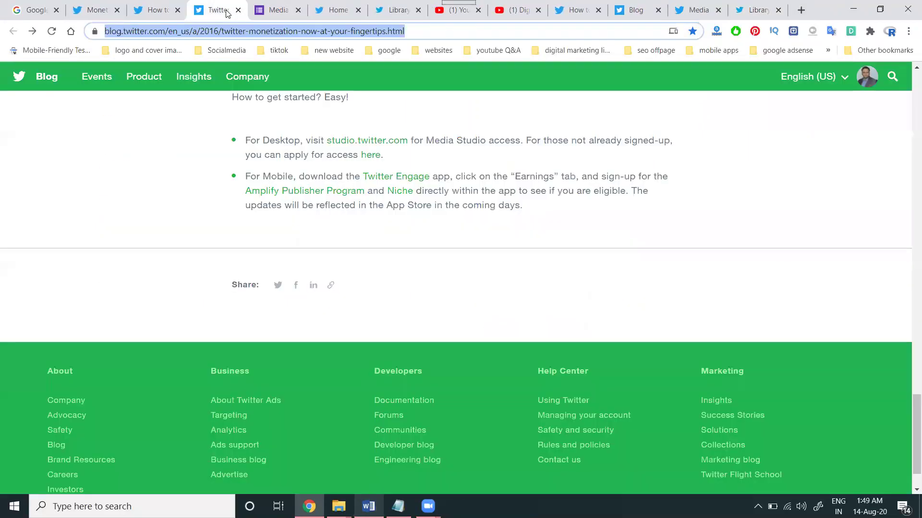
pyautogui.click(280, 11)
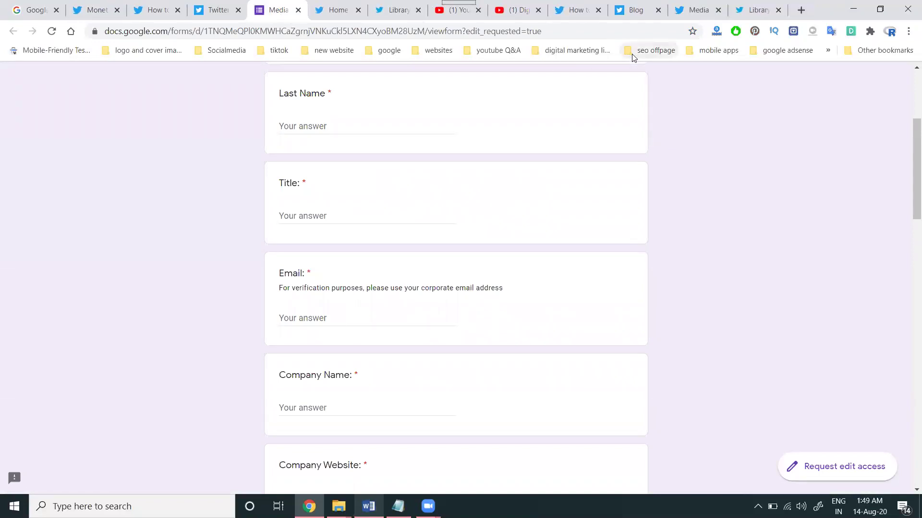
pyautogui.click(742, 7)
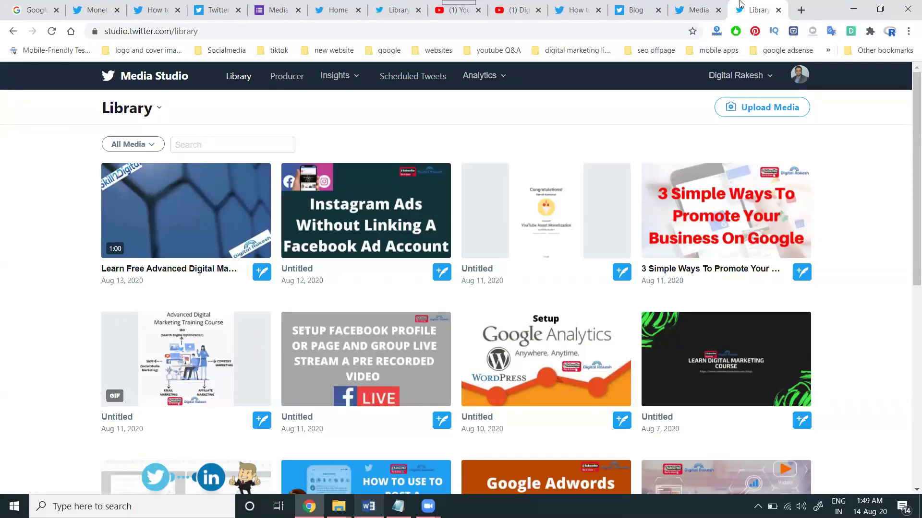
pyautogui.click(97, 8)
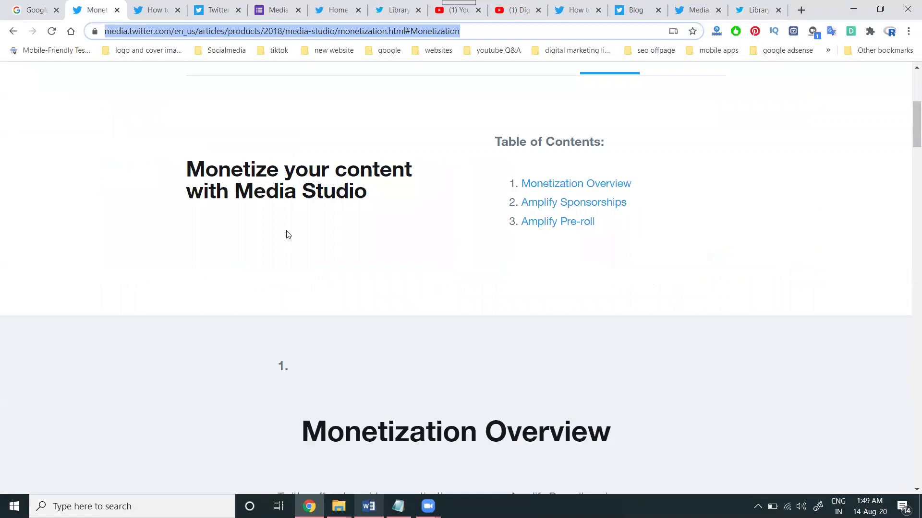
pyautogui.scroll(-20, 323, 288)
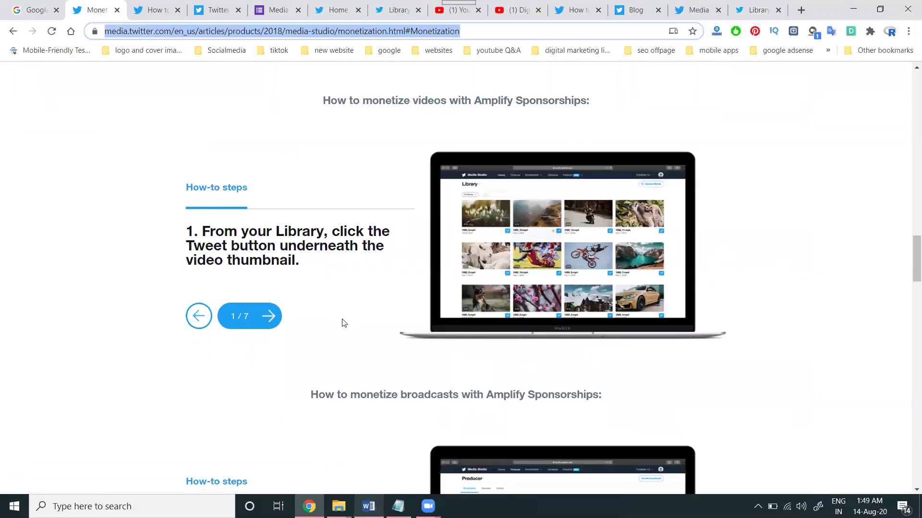
pyautogui.scroll(1, 356, 323)
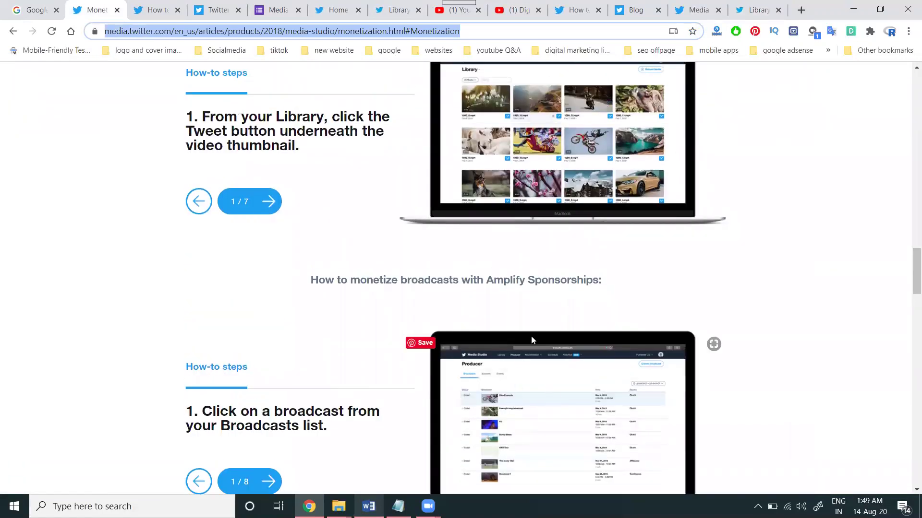
# From the Media Studio library, open Video activity analytics showing 44 views over 28 days.
pyautogui.click(752, 14)
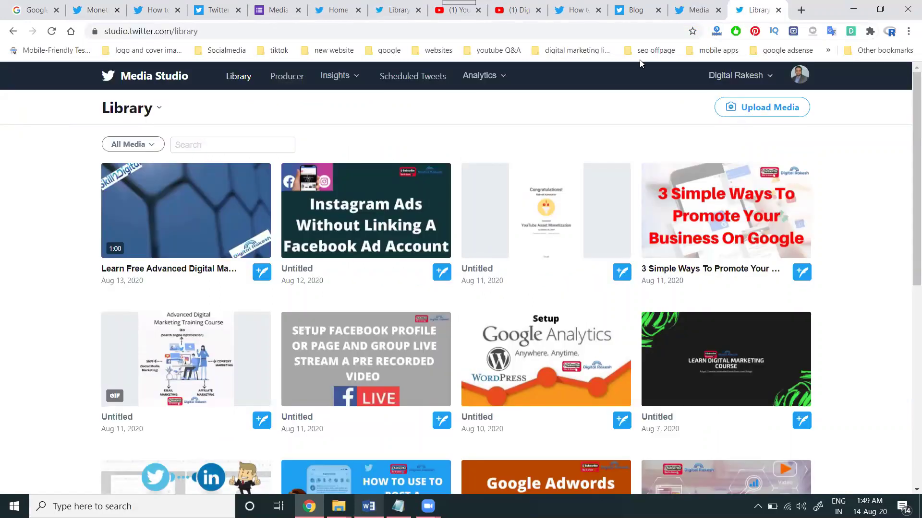
pyautogui.click(500, 77)
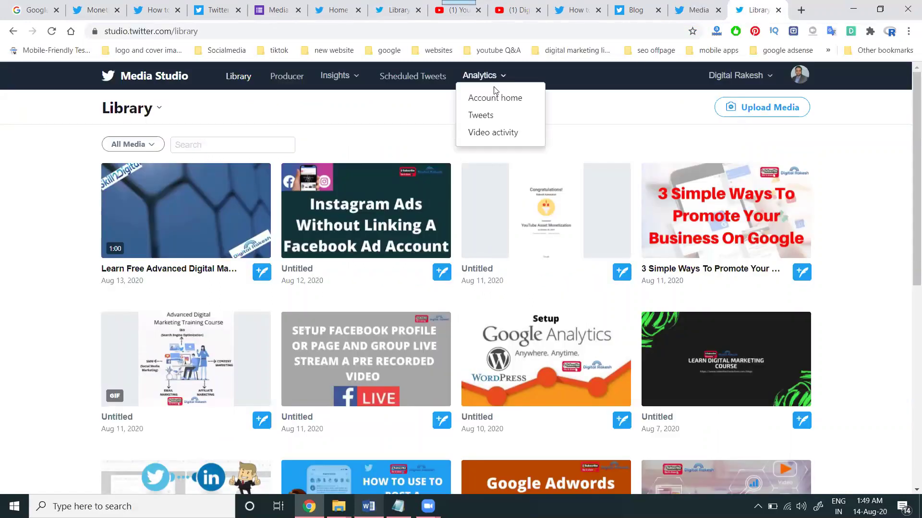
pyautogui.click(492, 132)
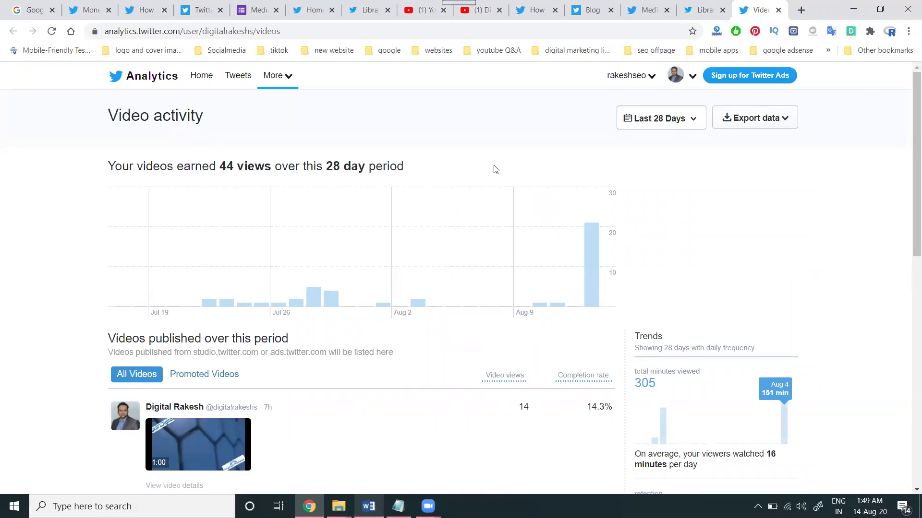
# View the Promoted Videos list in Video activity, then close that analytics tab.
pyautogui.scroll(-3, 494, 168)
pyautogui.click(211, 254)
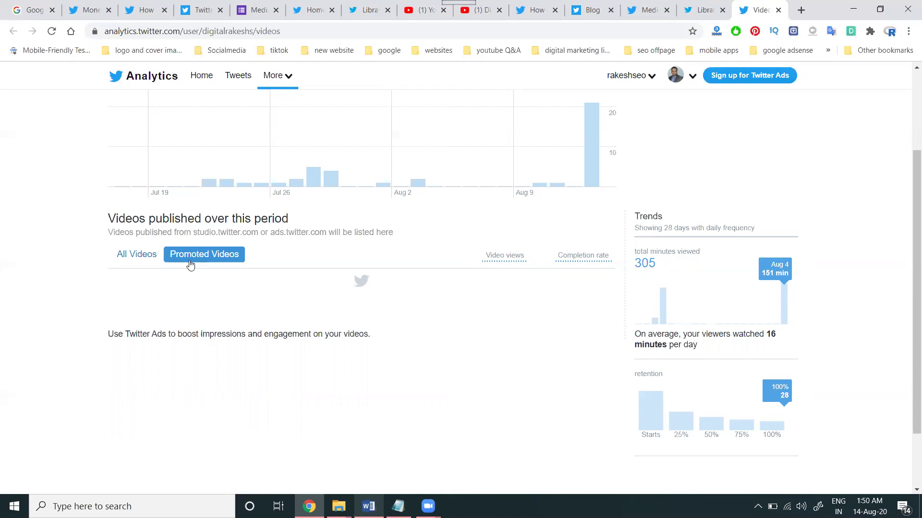
pyautogui.click(778, 10)
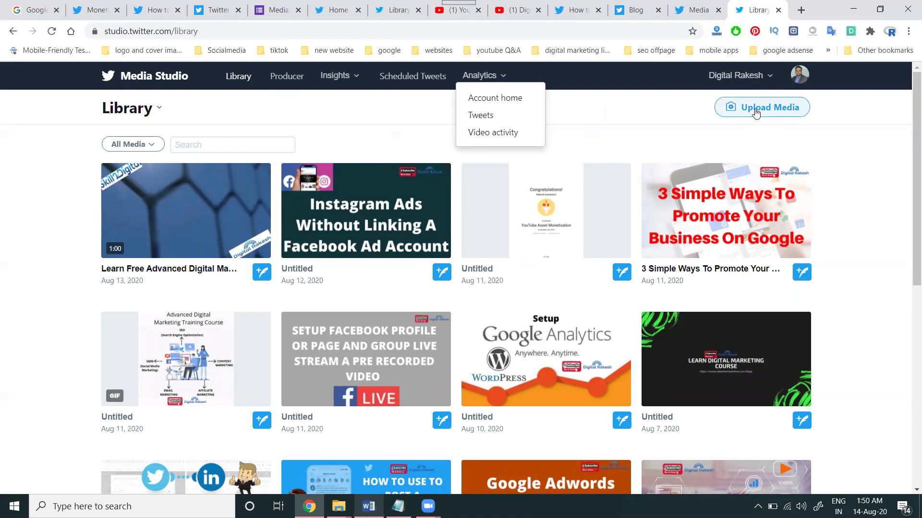
# Open the first video's Media details and review its title, description and call to action.
pyautogui.click(240, 212)
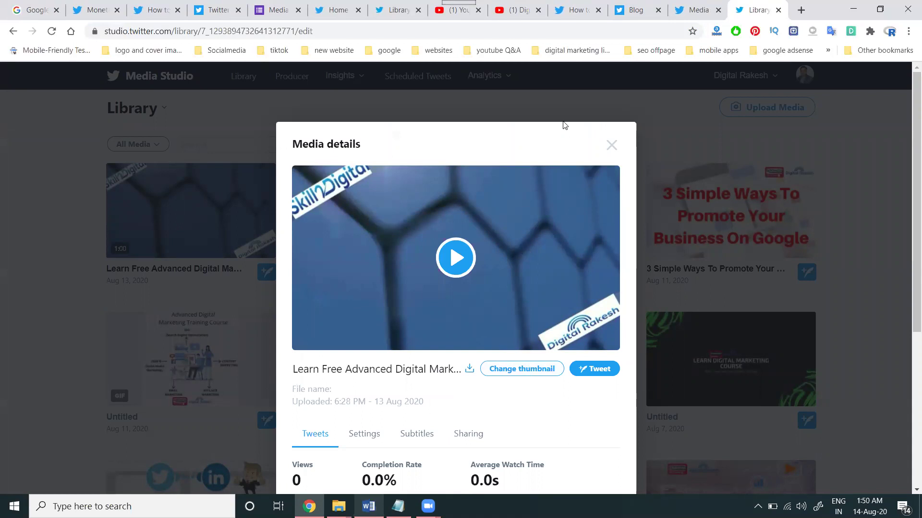
pyautogui.scroll(-3, 493, 249)
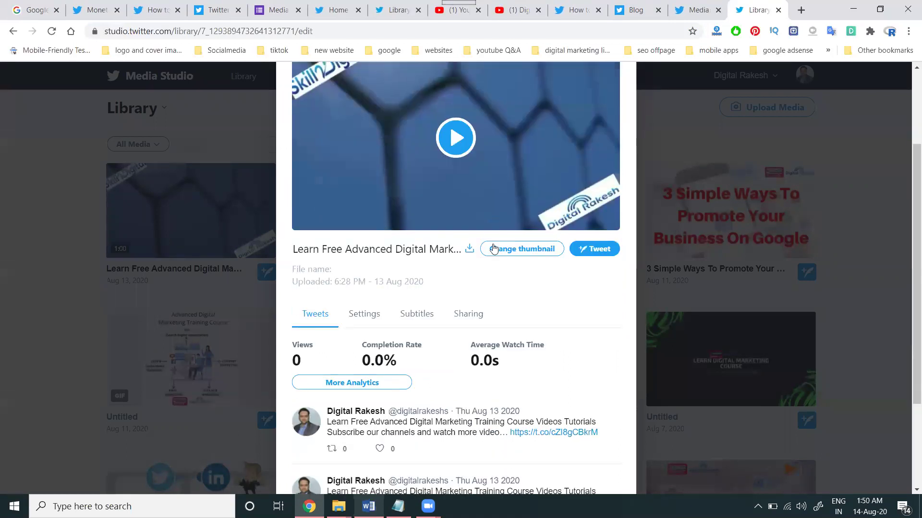
pyautogui.scroll(-3, 494, 248)
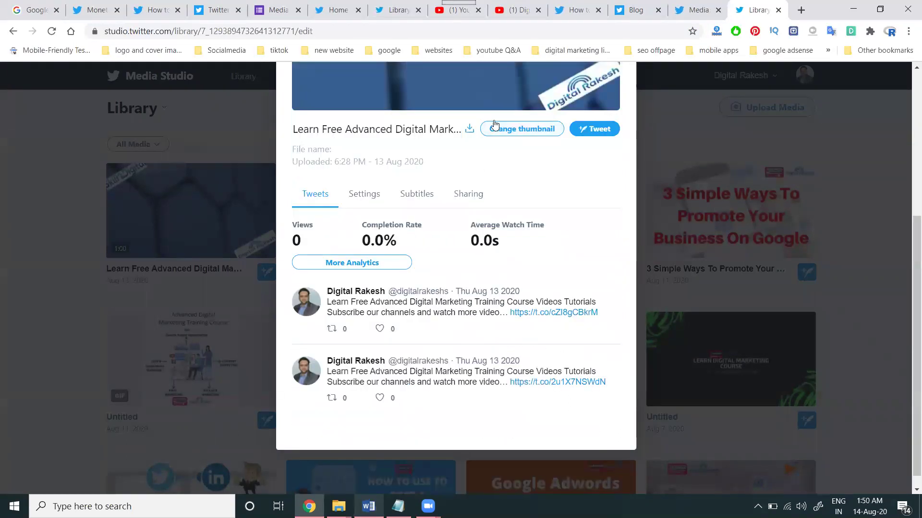
pyautogui.click(355, 195)
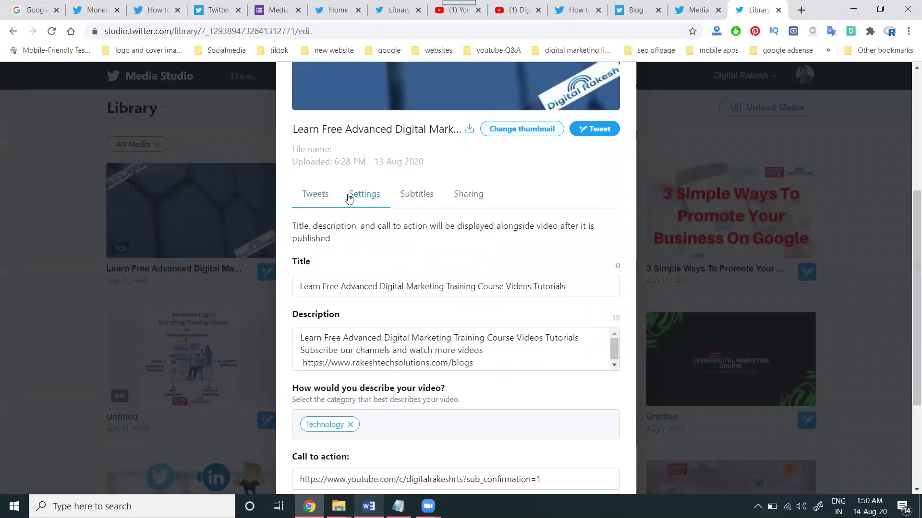
pyautogui.scroll(-3, 379, 321)
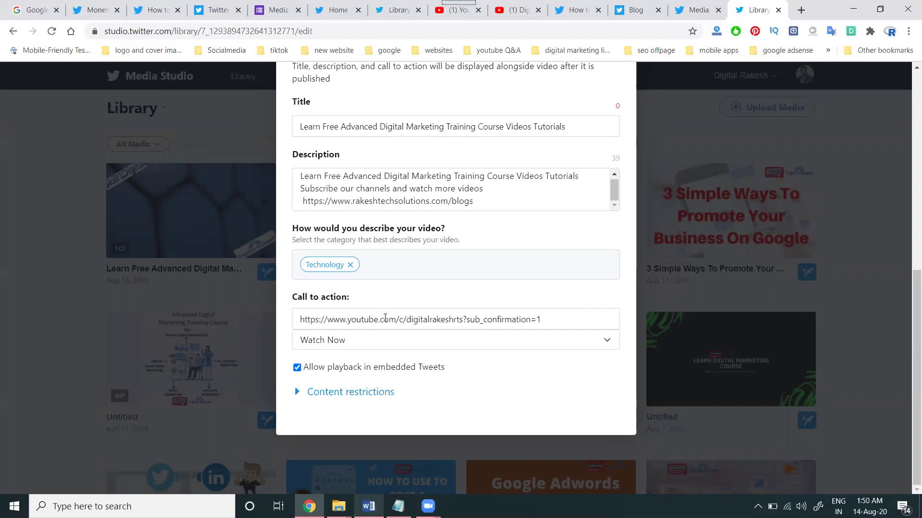
# Glance at the access request form and blog post tabs, then bring the Word note forward.
pyautogui.click(274, 11)
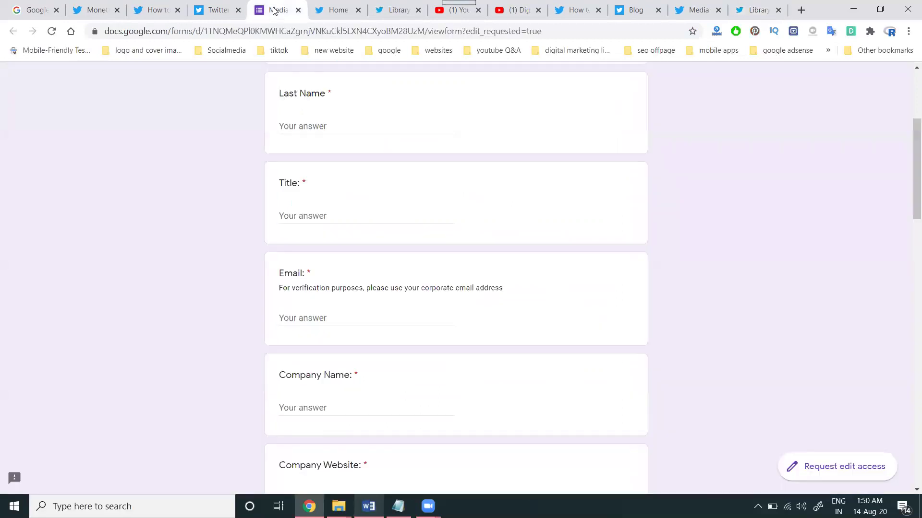
pyautogui.click(212, 8)
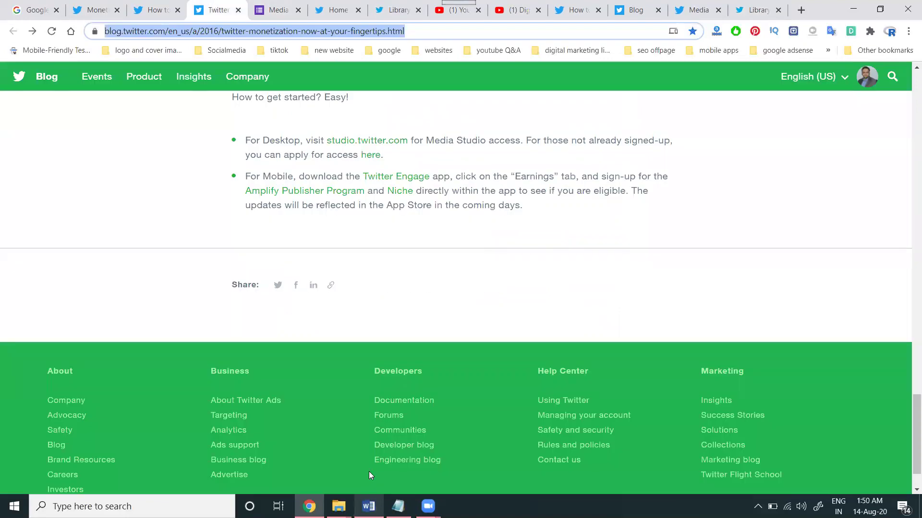
pyautogui.click(368, 506)
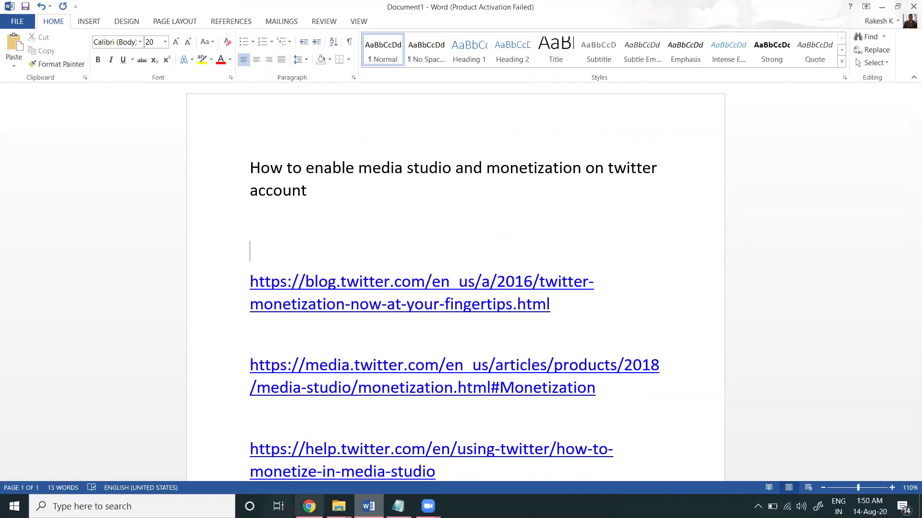
# Highlight 'blog.twitter.com/' in the note's first link, then minimize Word back to Chrome.
pyautogui.click(309, 506)
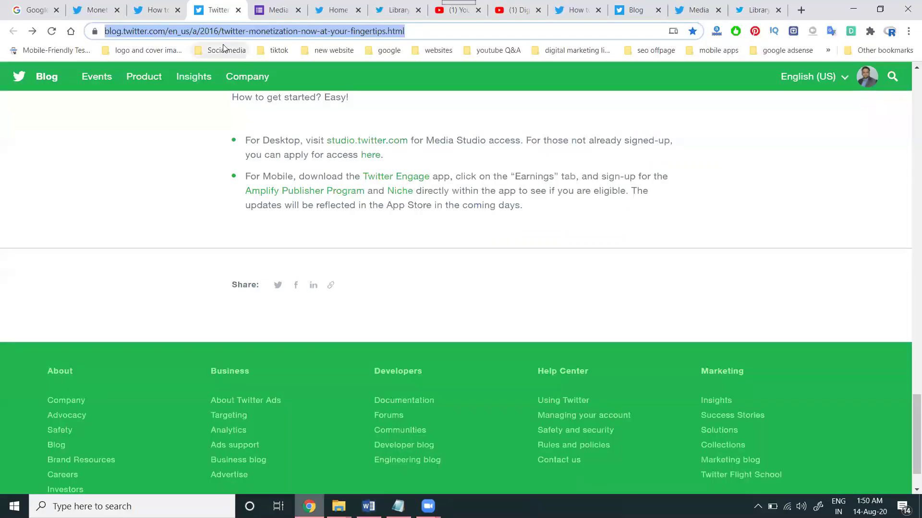
pyautogui.hotkey('alt', 'Tab')
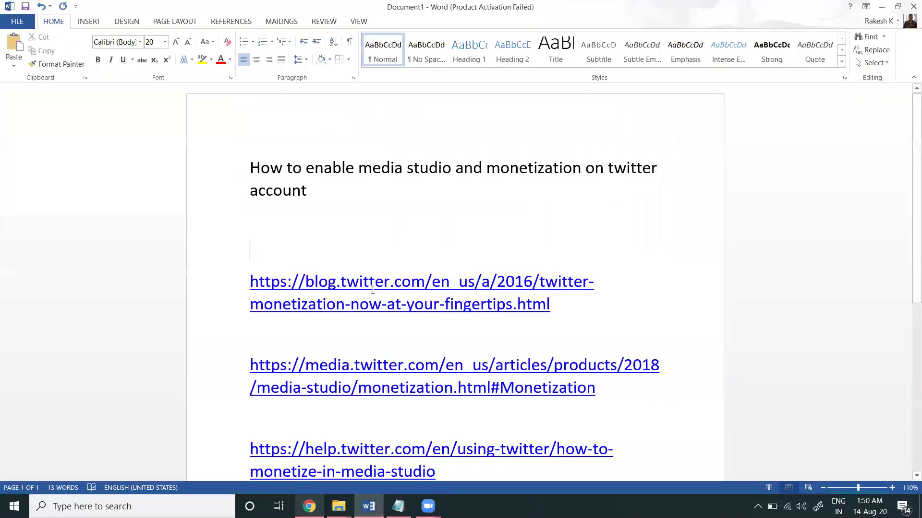
pyautogui.scroll(-1, 301, 247)
pyautogui.moveTo(304, 250); pyautogui.dragTo(430, 256)
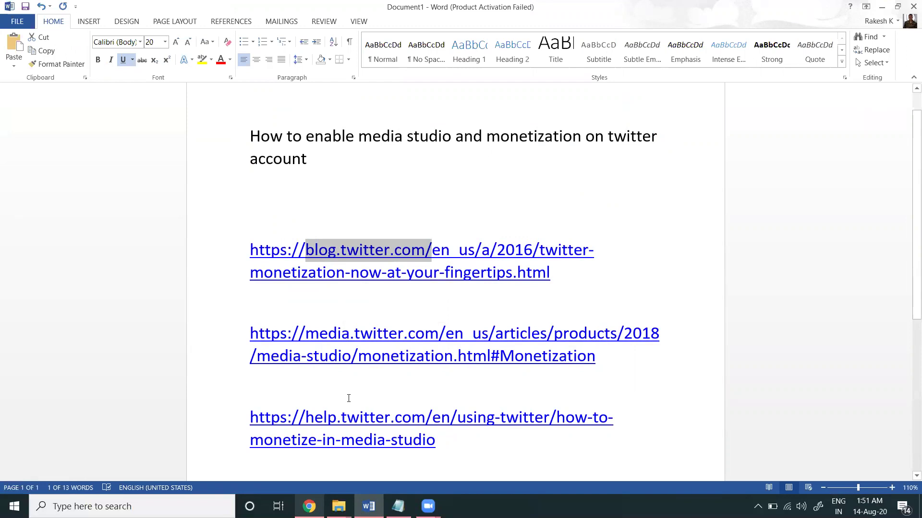
pyautogui.click(881, 7)
pyautogui.click(801, 10)
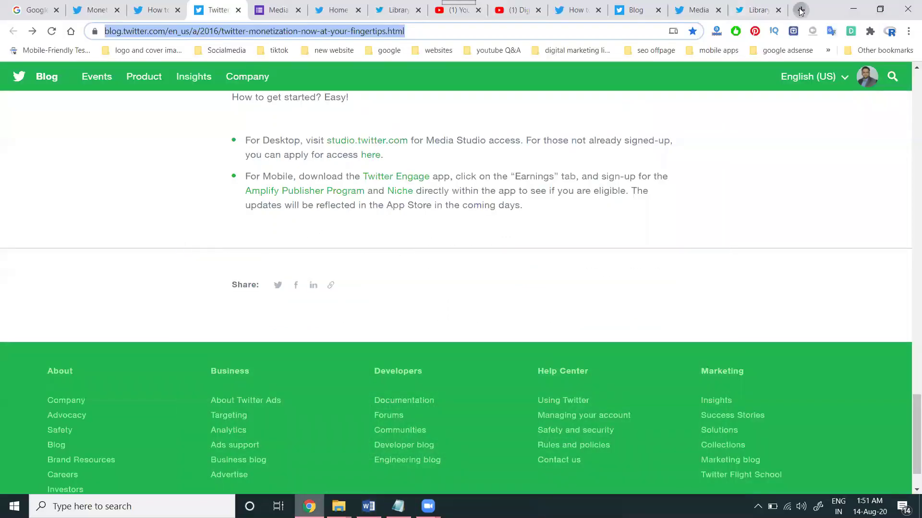
# Open developer.twitter.com in Chrome, copy its address, and start a new line below the last link in Word.
pyautogui.write('developers.twitter.com')
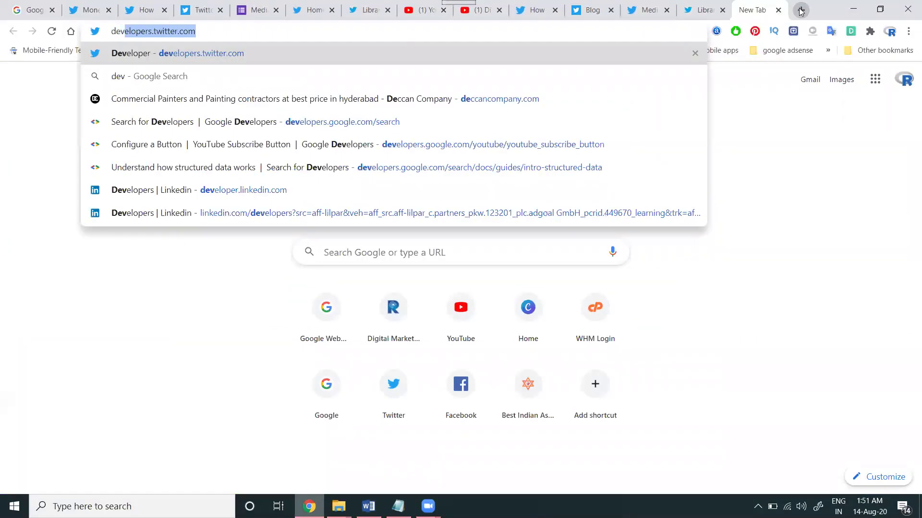
pyautogui.press('Return')
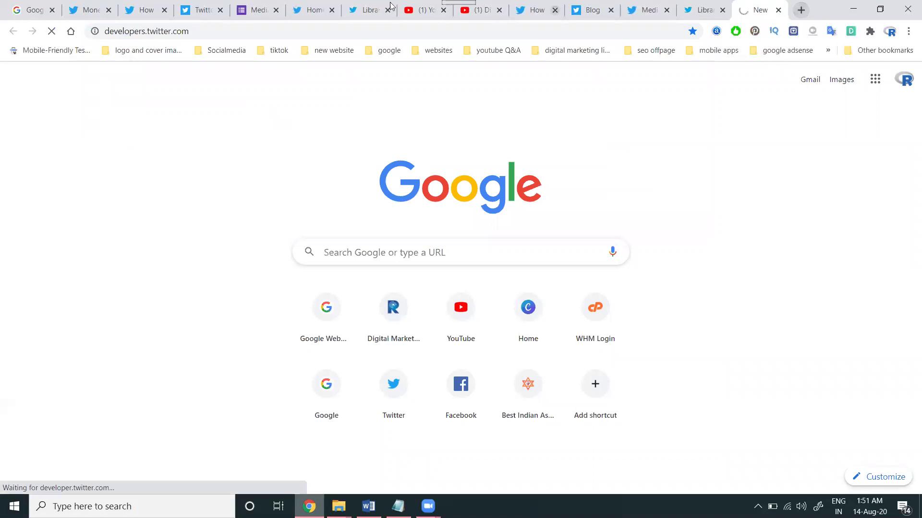
pyautogui.click(225, 28)
pyautogui.hotkey('ctrl', 'c')
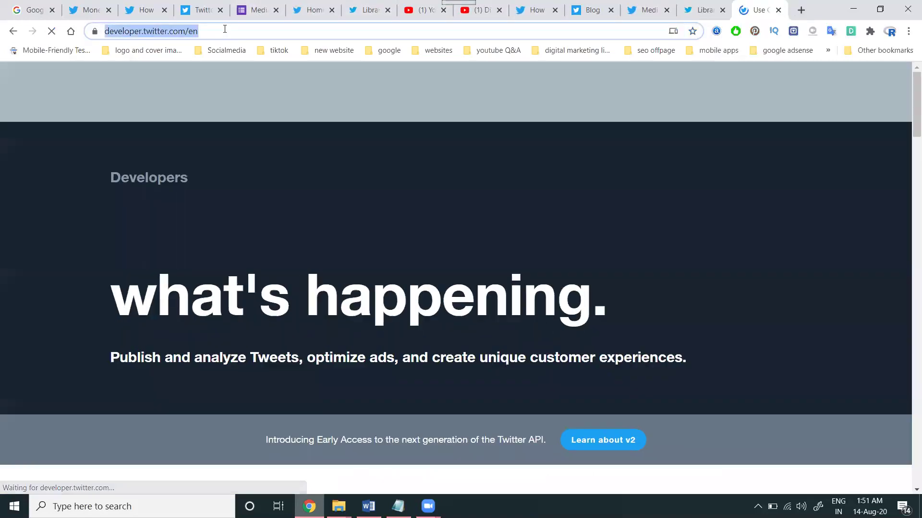
pyautogui.hotkey('alt', 'Tab')
pyautogui.click(461, 441)
pyautogui.press('Return')
pyautogui.press('Return')
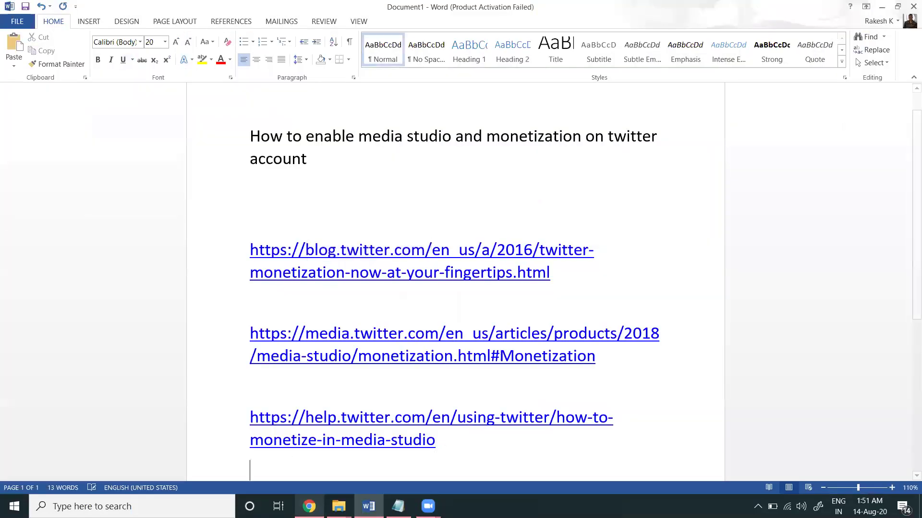
pyautogui.hotkey('ctrl', 'v')
pyautogui.press('Return')
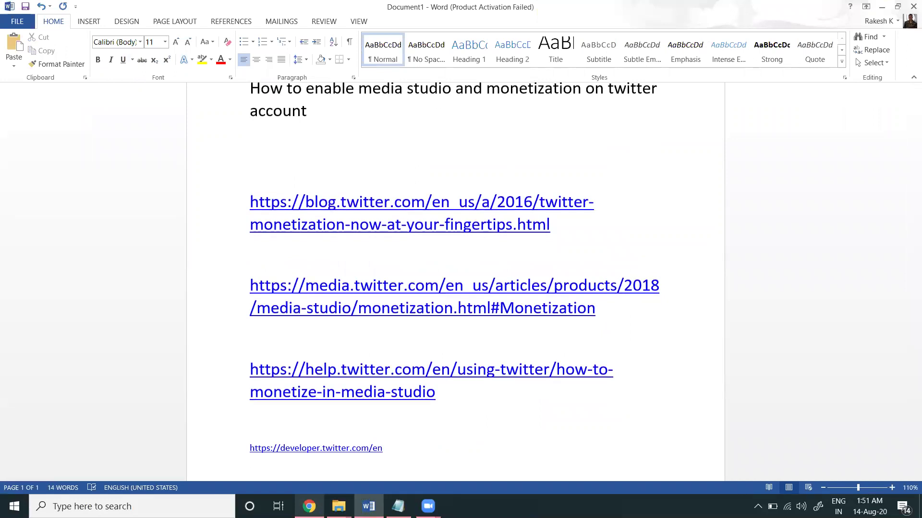
pyautogui.hotkey('ctrl', 'z')
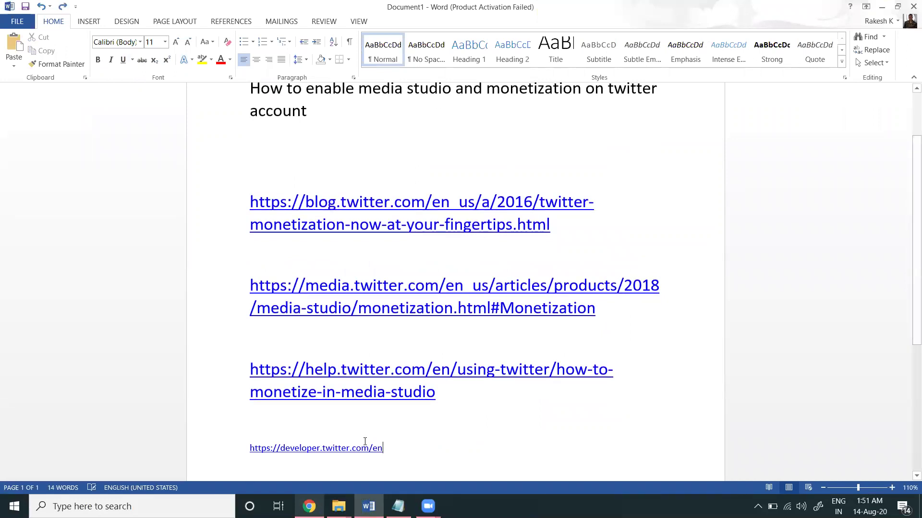
pyautogui.hotkey('ctrl', 'z')
pyautogui.hotkey('ctrl', 'v')
pyautogui.click(394, 461)
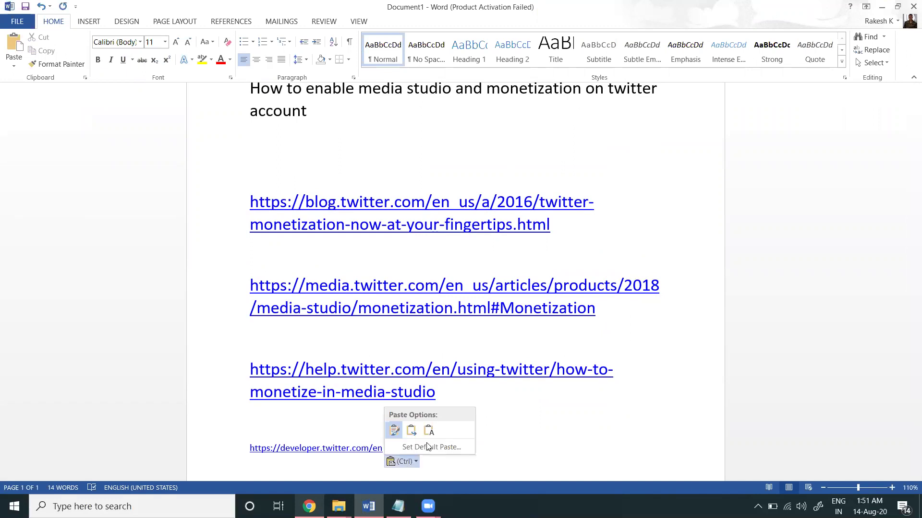
pyautogui.click(428, 428)
pyautogui.press('Return')
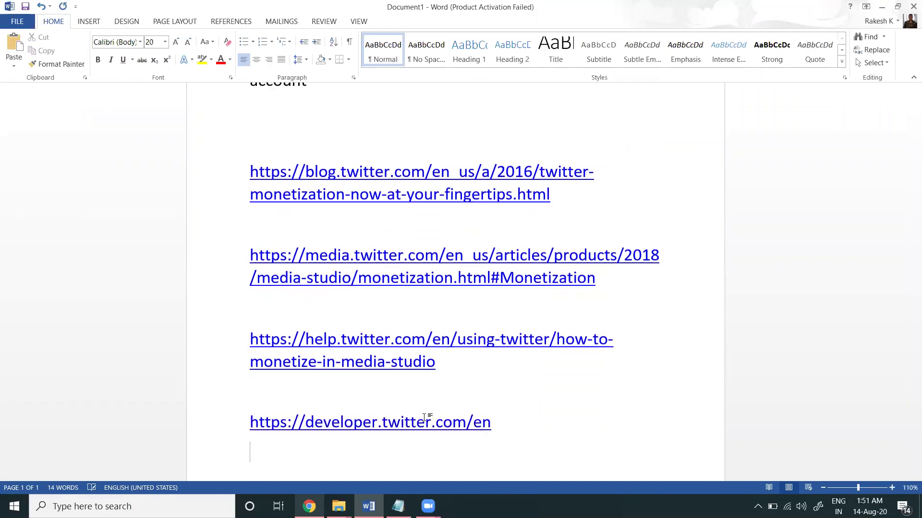
# Return to Chrome and scroll through the Twitter Developer homepage.
pyautogui.scroll(-2, 422, 414)
pyautogui.hotkey('alt', 'Tab')
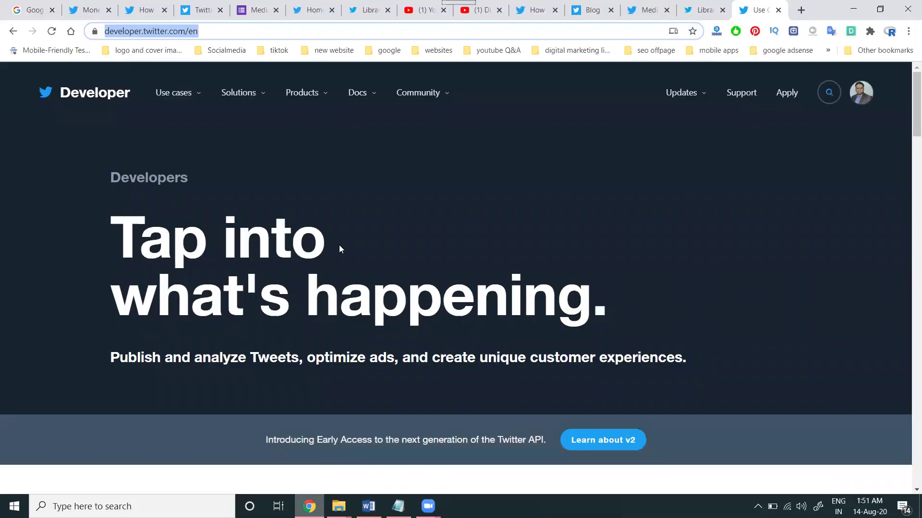
pyautogui.scroll(-10, 338, 246)
pyautogui.scroll(2, 349, 252)
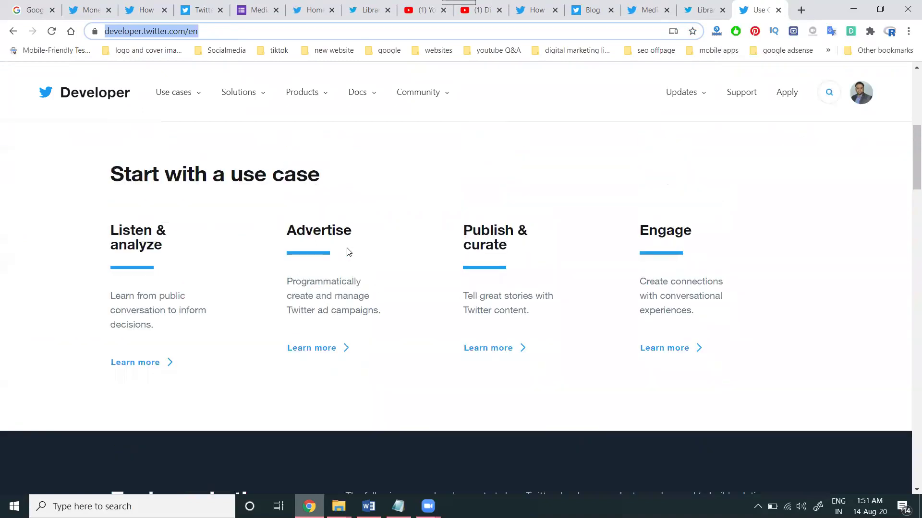
pyautogui.scroll(3, 349, 252)
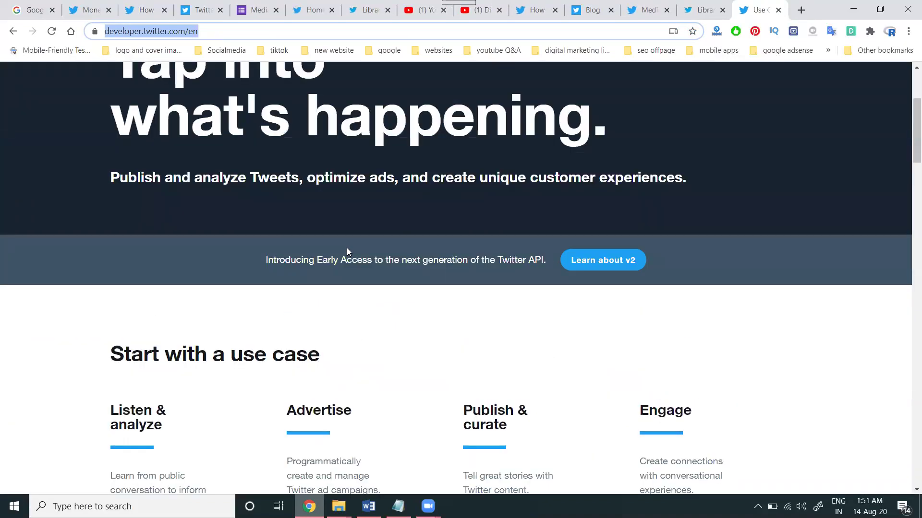